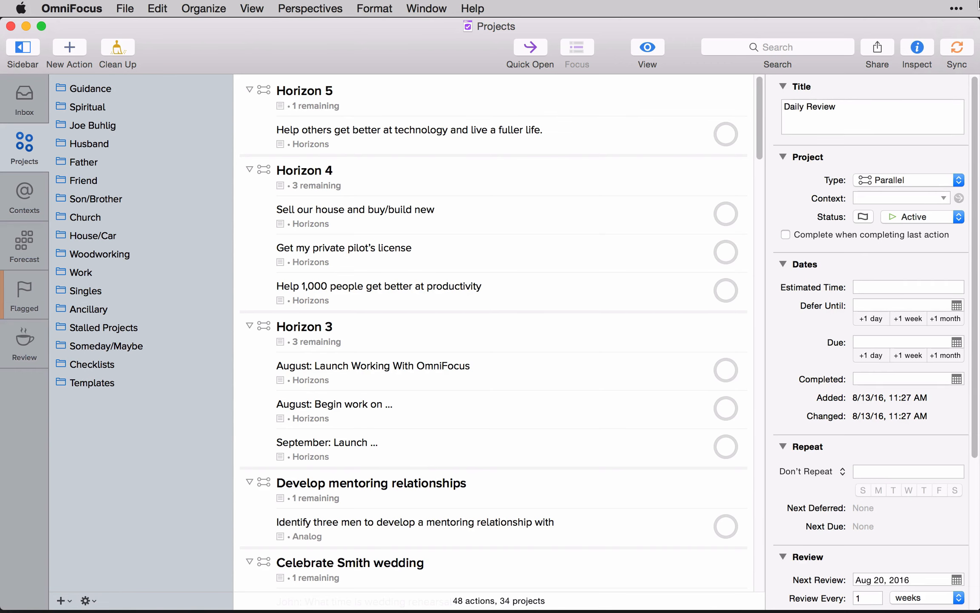
- Open the General preferences and try the Quick Entry shortcut, dismissing the empty entry without saving
{"action": "key", "text": "super+comma"}
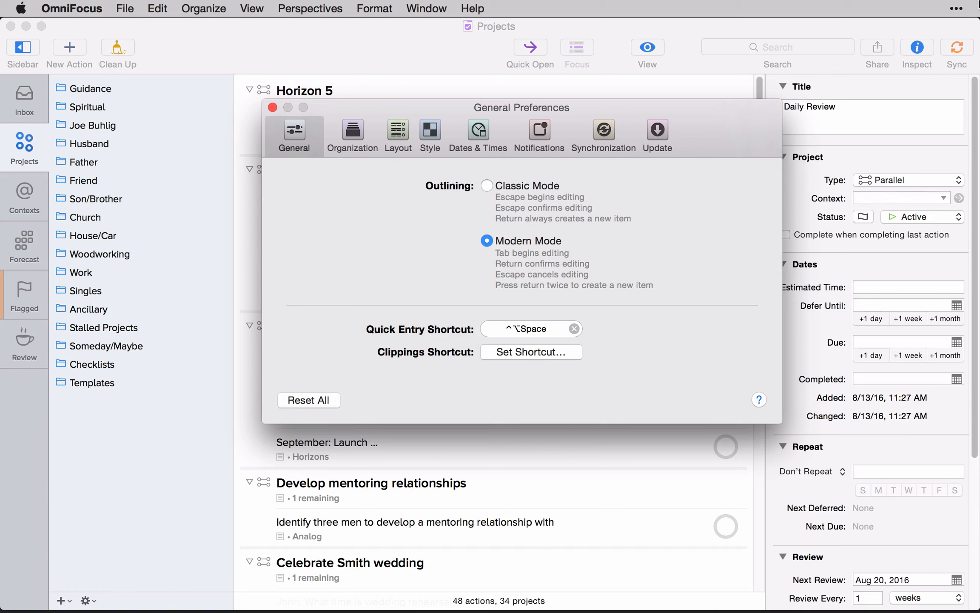
{"action": "key", "text": "ctrl+alt+space"}
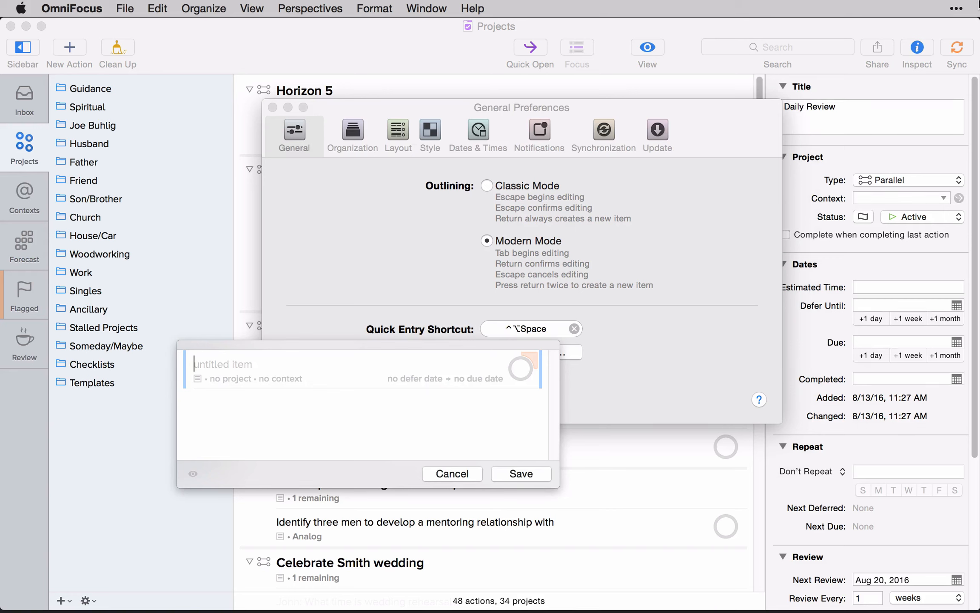
{"action": "key", "text": "Escape"}
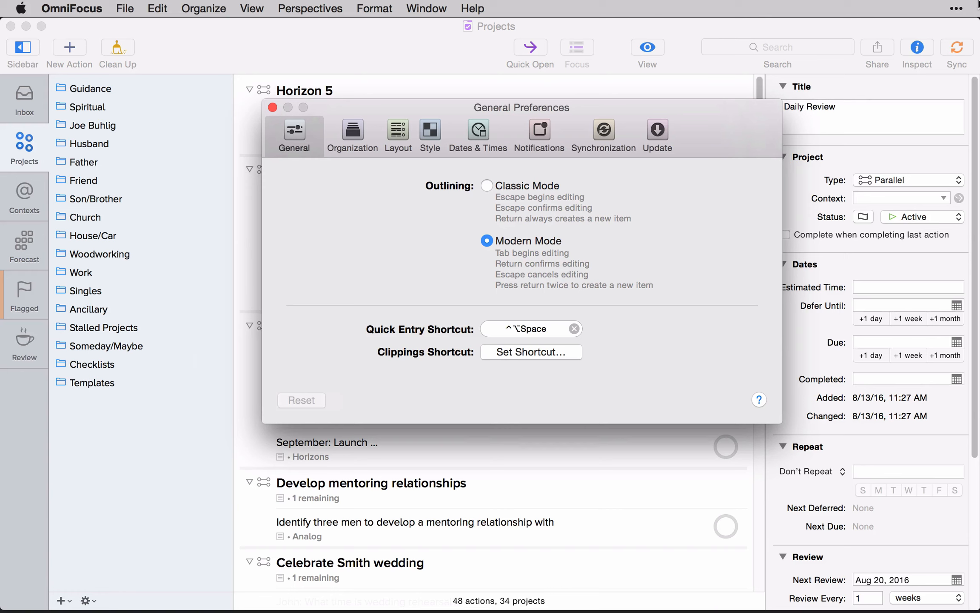
- Start setting up the Clippings Shortcut, read its help instructions through the Clip-O-Tron note, and close the help window
{"action": "left_click", "coordinate": [518, 353]}
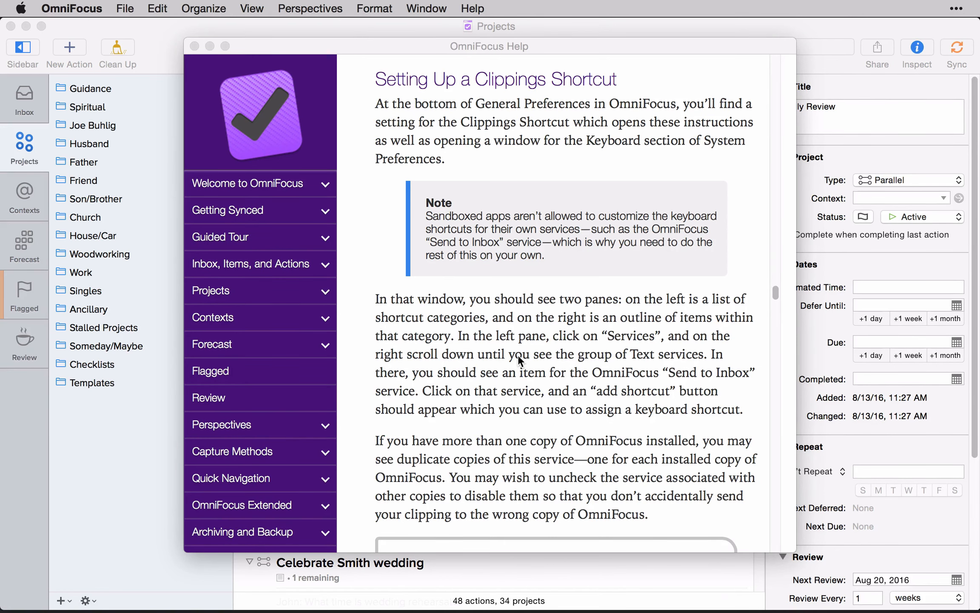
{"action": "scroll", "coordinate": [518, 356], "scroll_direction": "down", "scroll_amount": 10}
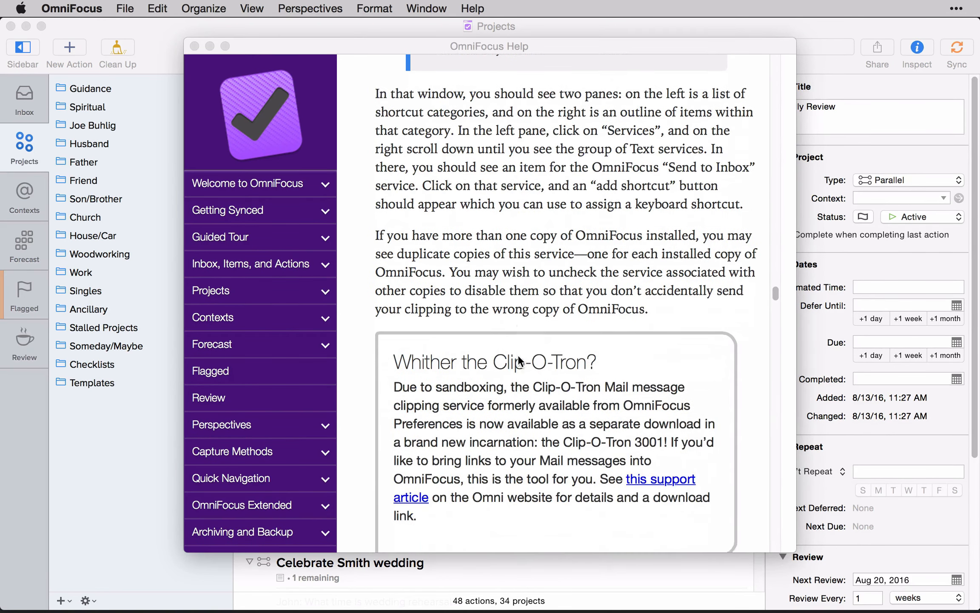
{"action": "scroll", "coordinate": [518, 361], "scroll_direction": "down", "scroll_amount": 2}
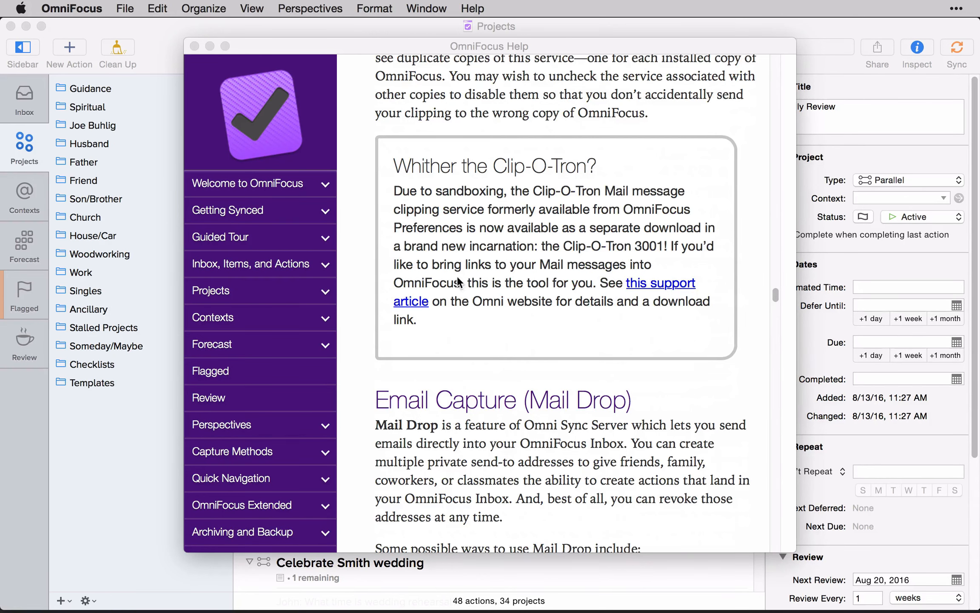
{"action": "left_click", "coordinate": [196, 47]}
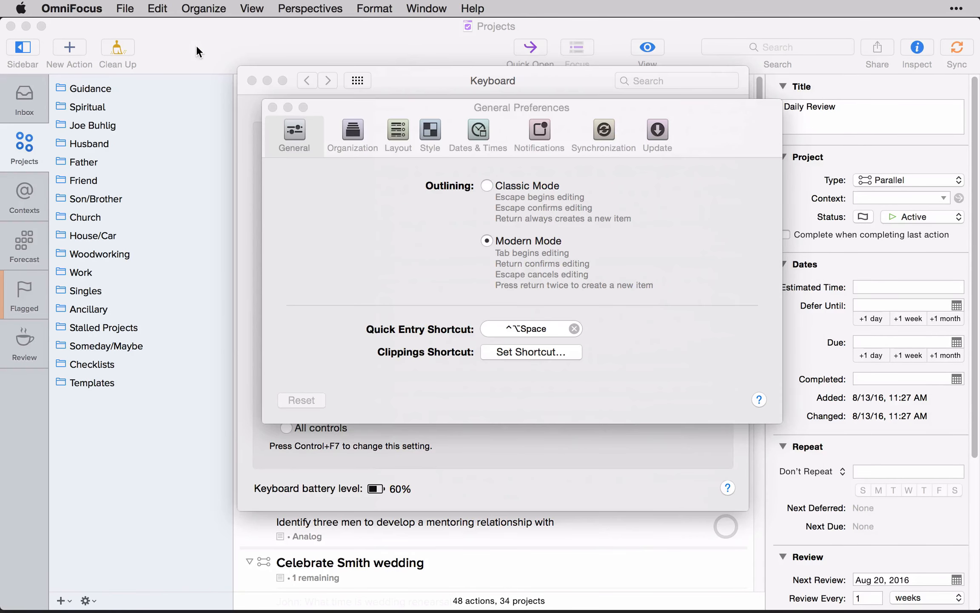
- In System Preferences, assign Control-Command-O to the "OmniFocus 2: Send to Inbox" service among the keyboard shortcuts and close the window
{"action": "left_click", "coordinate": [418, 76]}
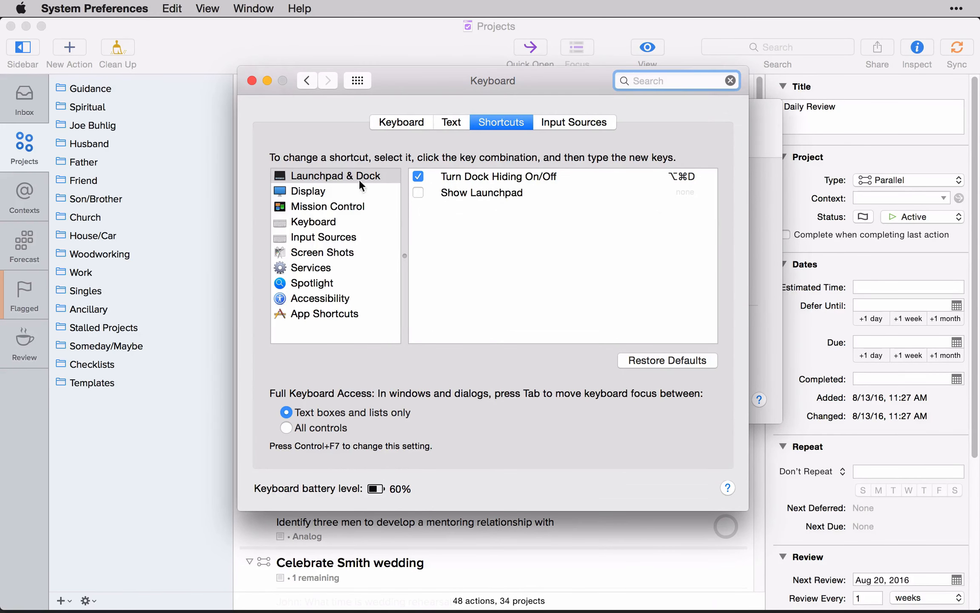
{"action": "left_click", "coordinate": [333, 270]}
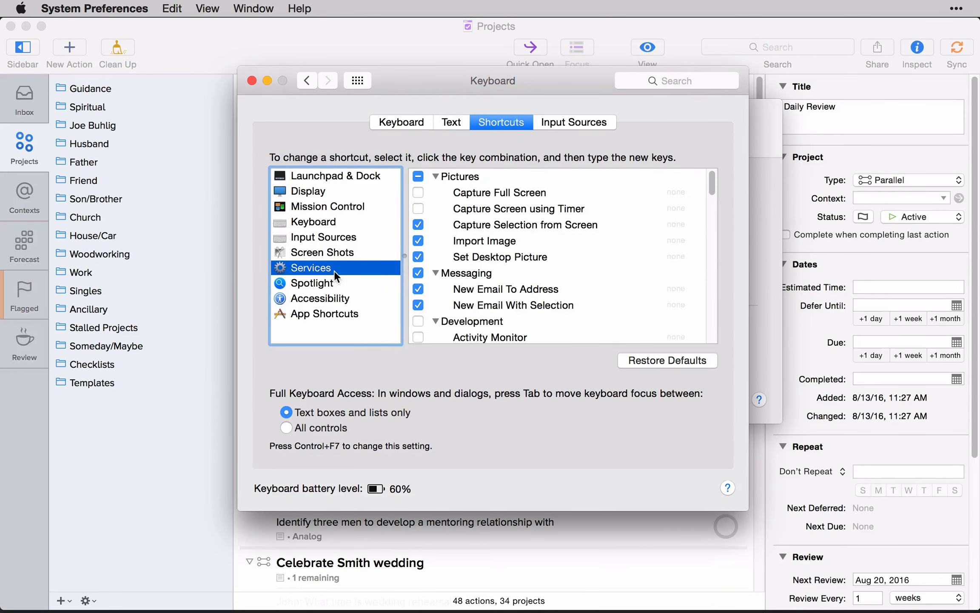
{"action": "scroll", "coordinate": [588, 293], "scroll_direction": "down", "scroll_amount": 15}
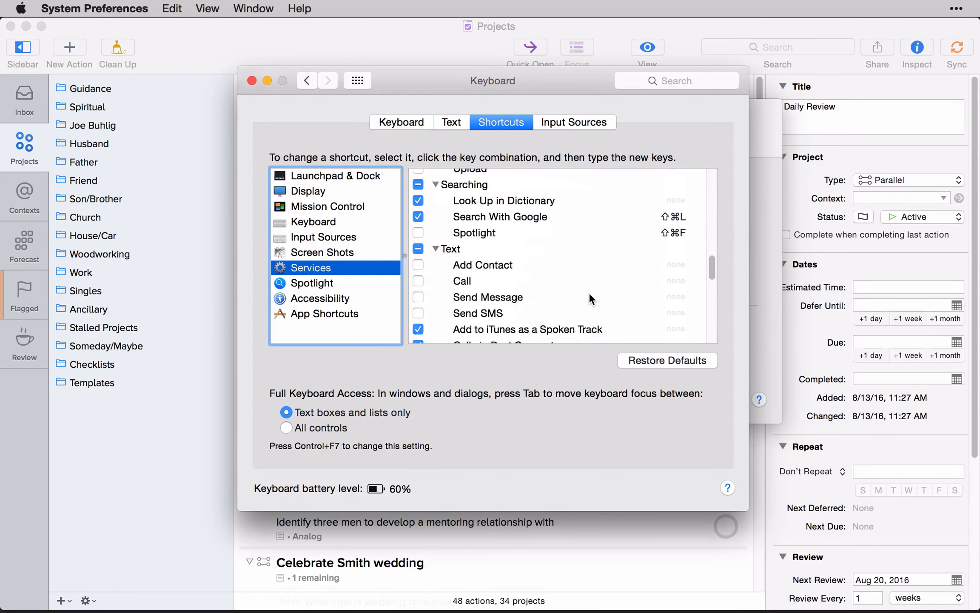
{"action": "scroll", "coordinate": [589, 293], "scroll_direction": "up", "scroll_amount": 4}
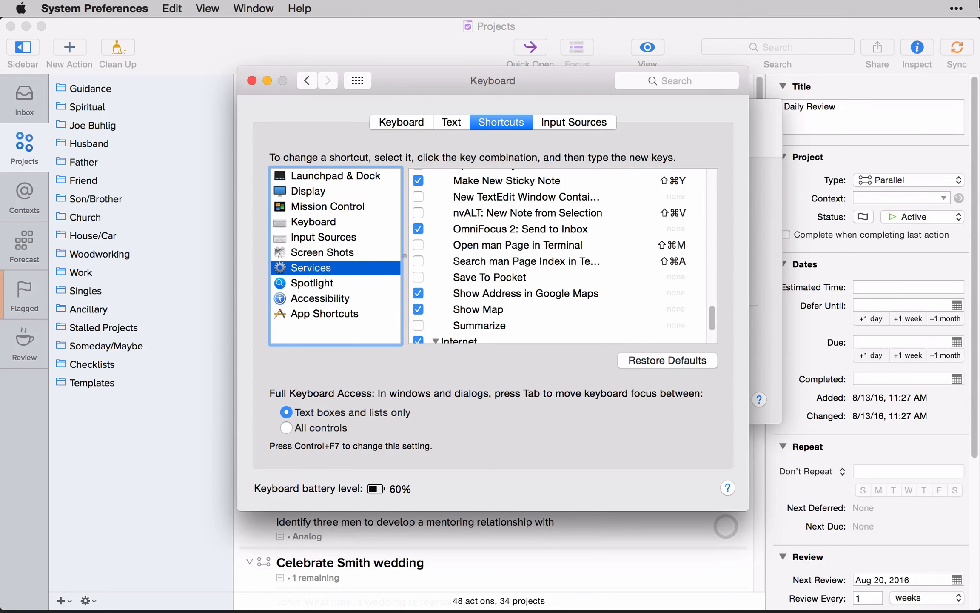
{"action": "left_click", "coordinate": [670, 229]}
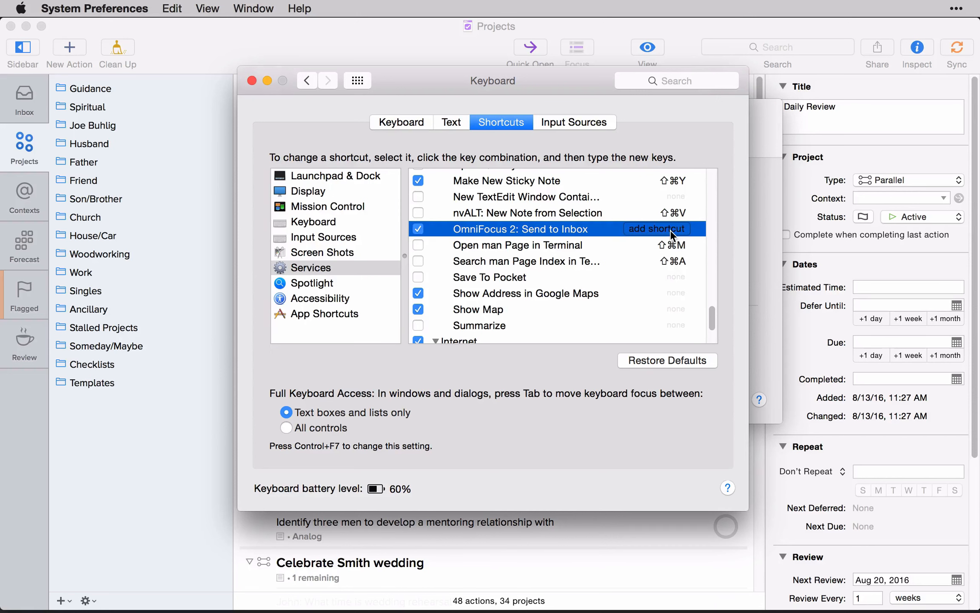
{"action": "left_click", "coordinate": [670, 230]}
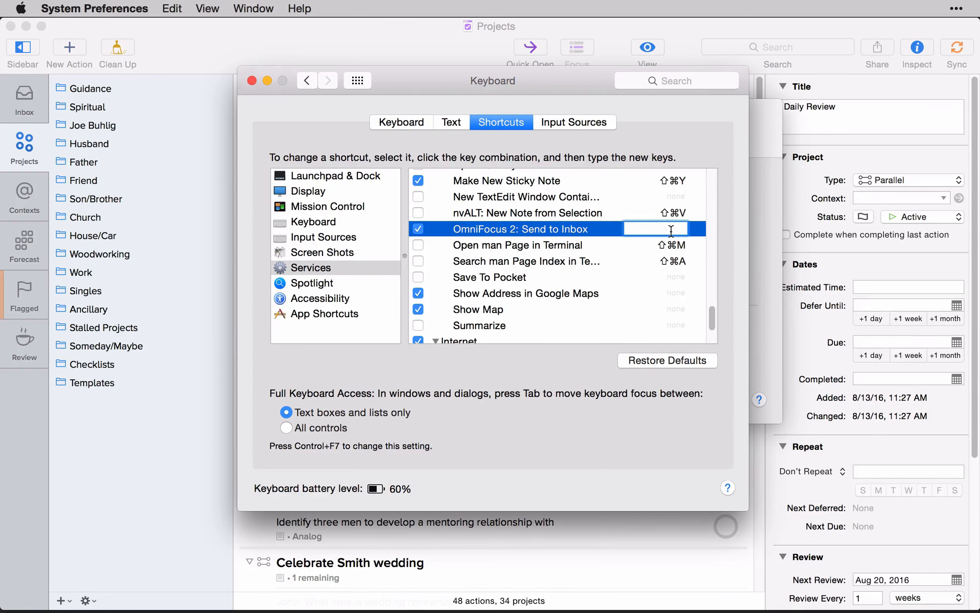
{"action": "key", "text": "ctrl+super+o"}
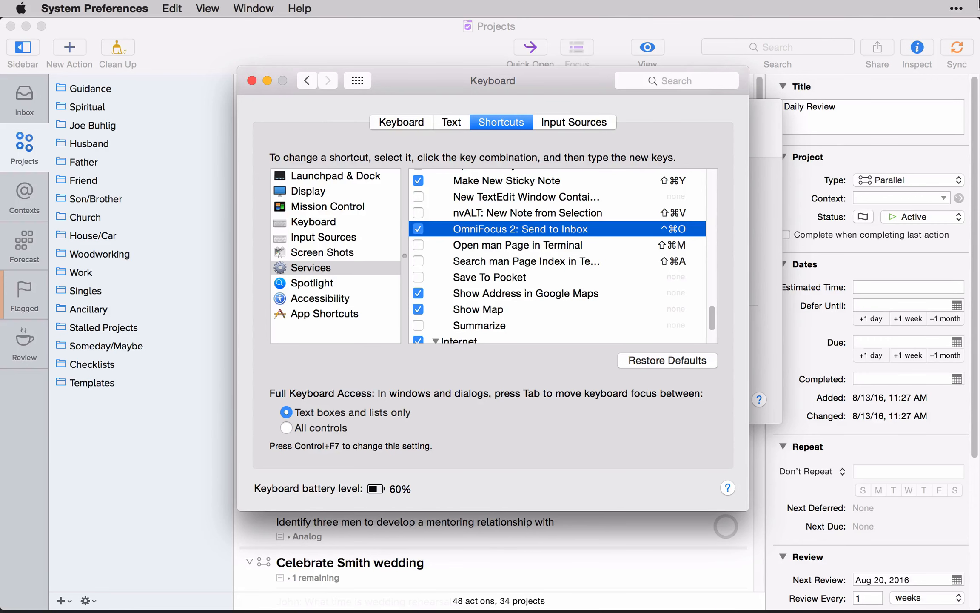
{"action": "left_click", "coordinate": [252, 81]}
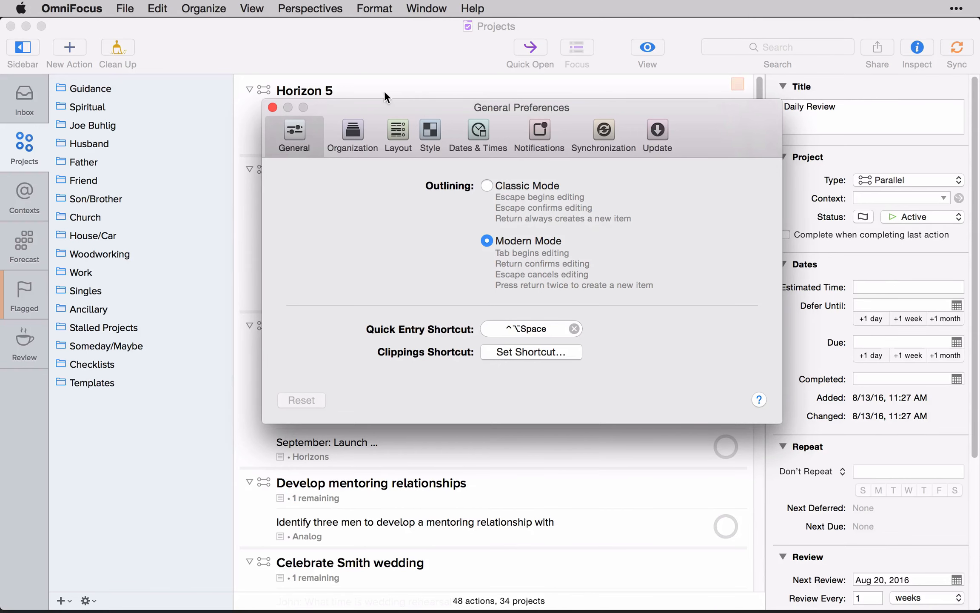
- In the Organization preferences, clean up inbox items with Both a Project and a Context, and clean up changed items Immediately
{"action": "left_click", "coordinate": [361, 128]}
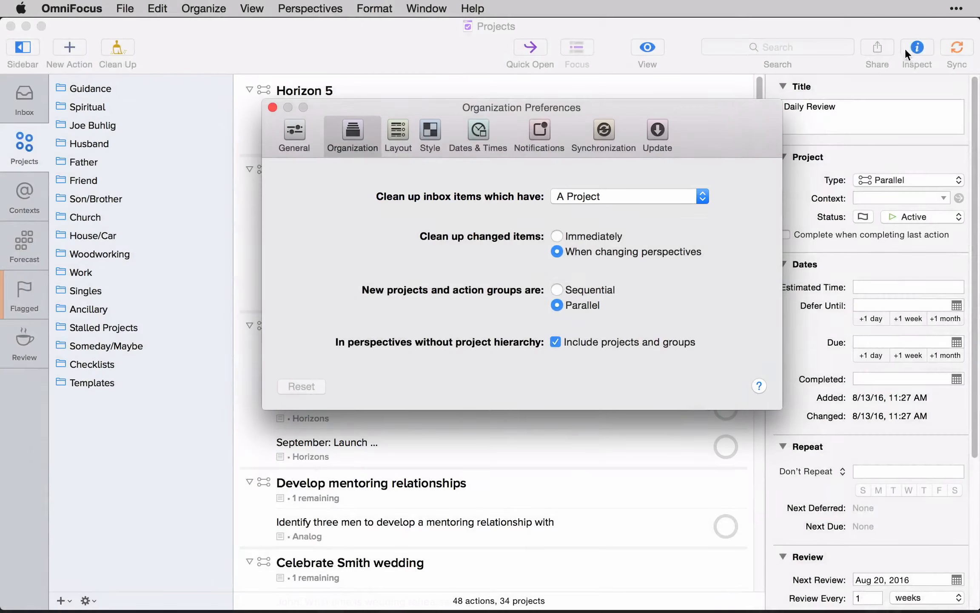
{"action": "left_click", "coordinate": [681, 195]}
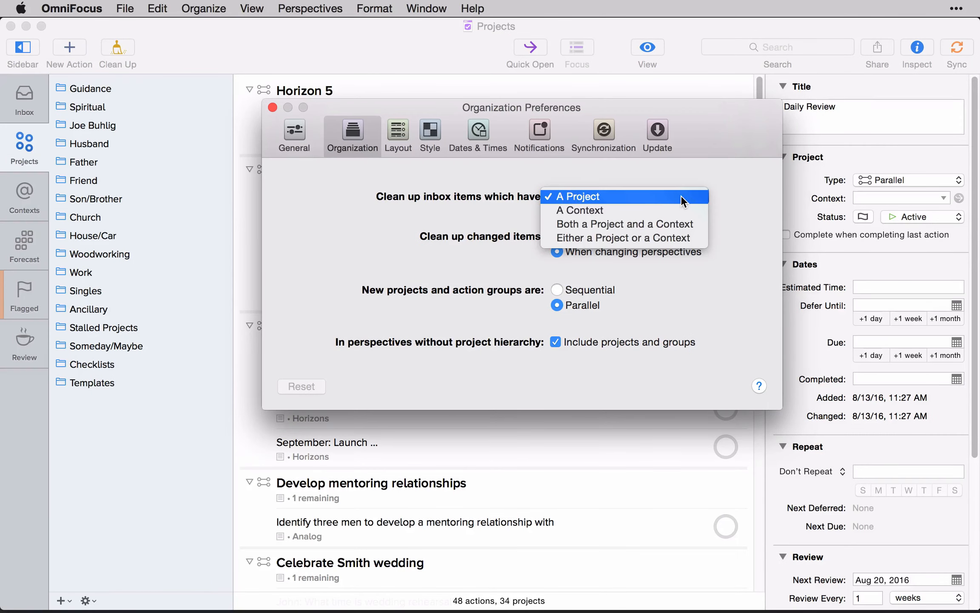
{"action": "left_click", "coordinate": [668, 224]}
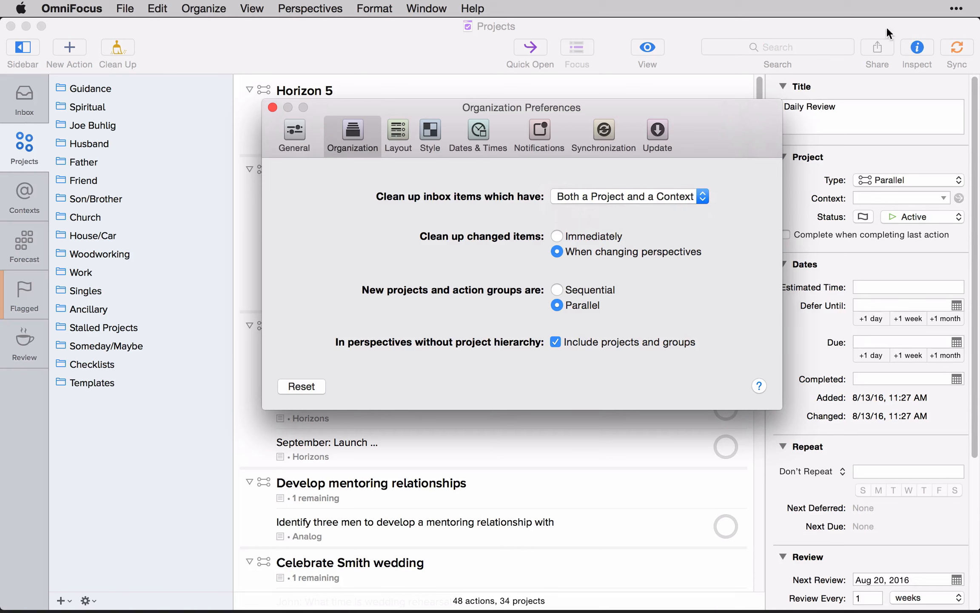
{"action": "left_click", "coordinate": [558, 236]}
- Set the Layout preference to Custom Columns, comparing it with Fluid against the project list
{"action": "left_click", "coordinate": [398, 133]}
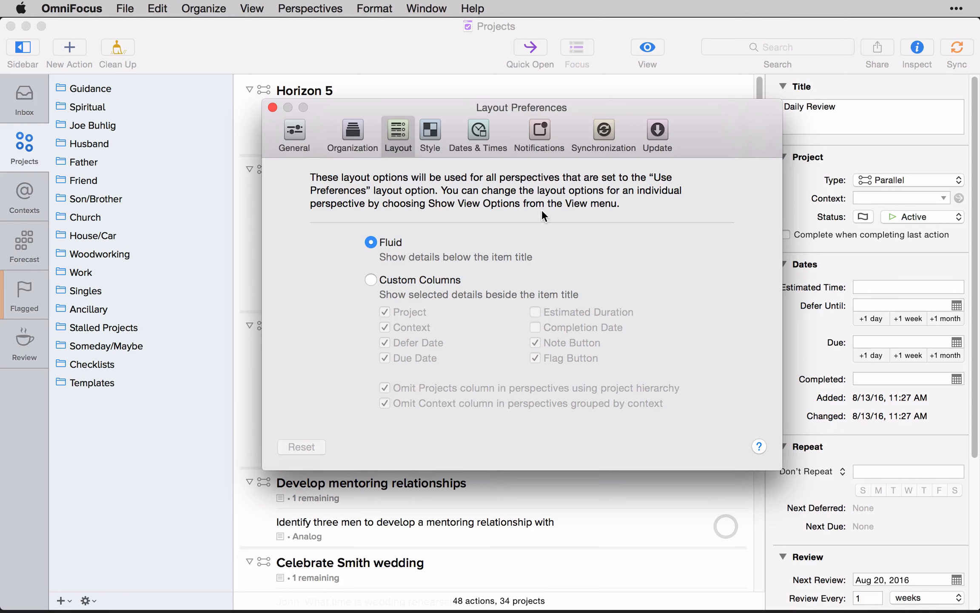
{"action": "left_click", "coordinate": [371, 279]}
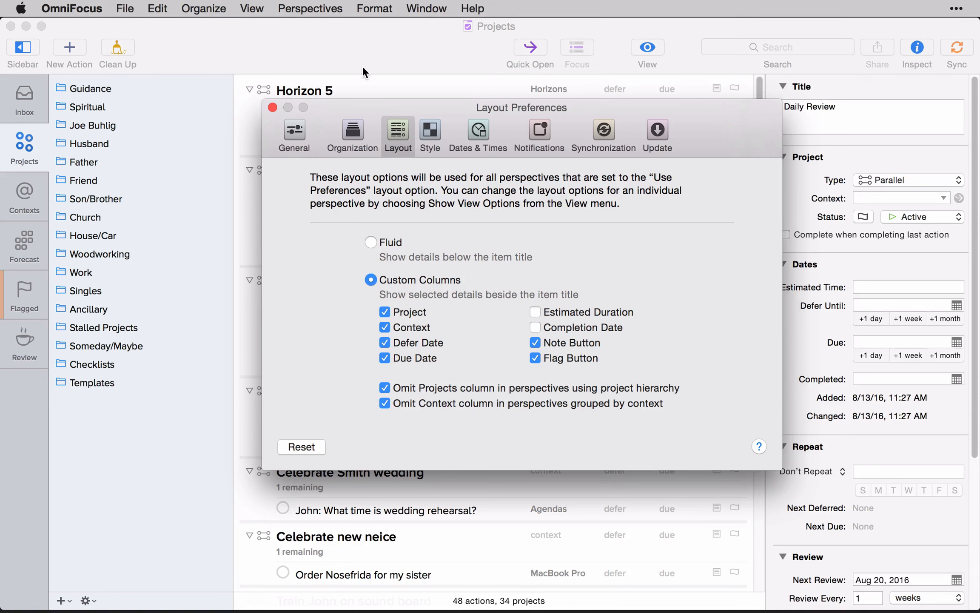
{"action": "left_click_drag", "start_coordinate": [355, 102], "coordinate": [551, 57]}
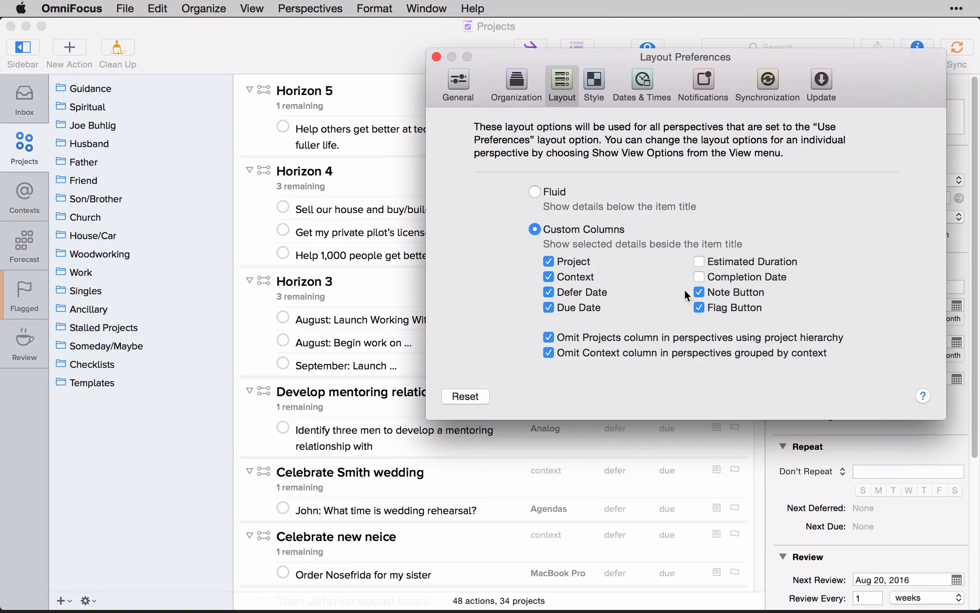
{"action": "left_click", "coordinate": [535, 191]}
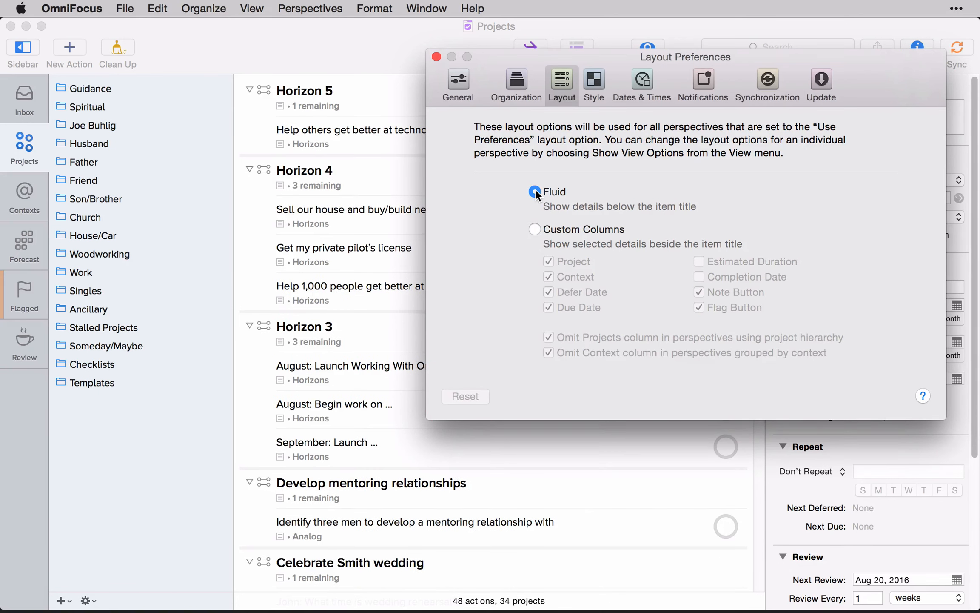
{"action": "left_click", "coordinate": [534, 229]}
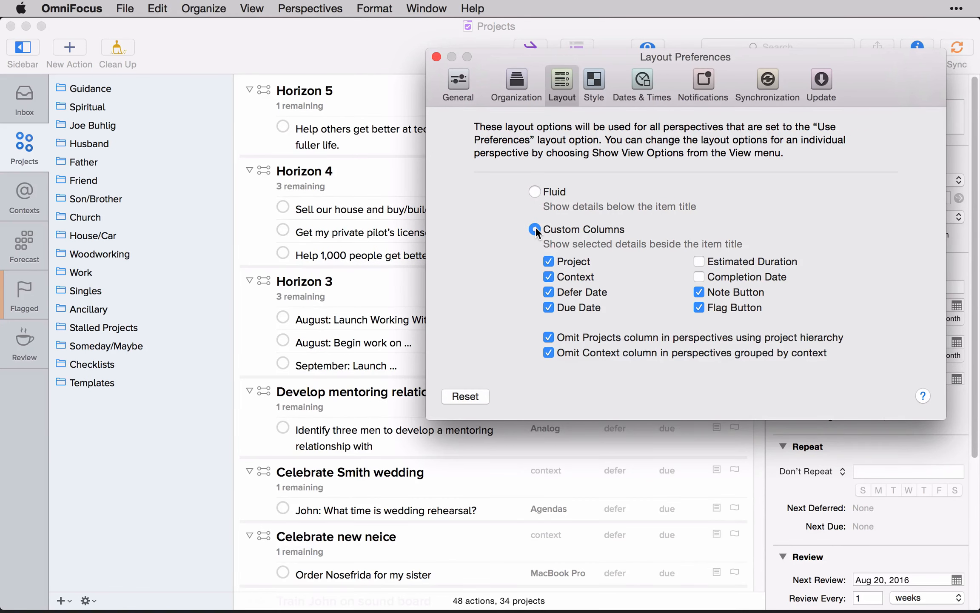
{"action": "left_click_drag", "start_coordinate": [802, 58], "coordinate": [654, 109]}
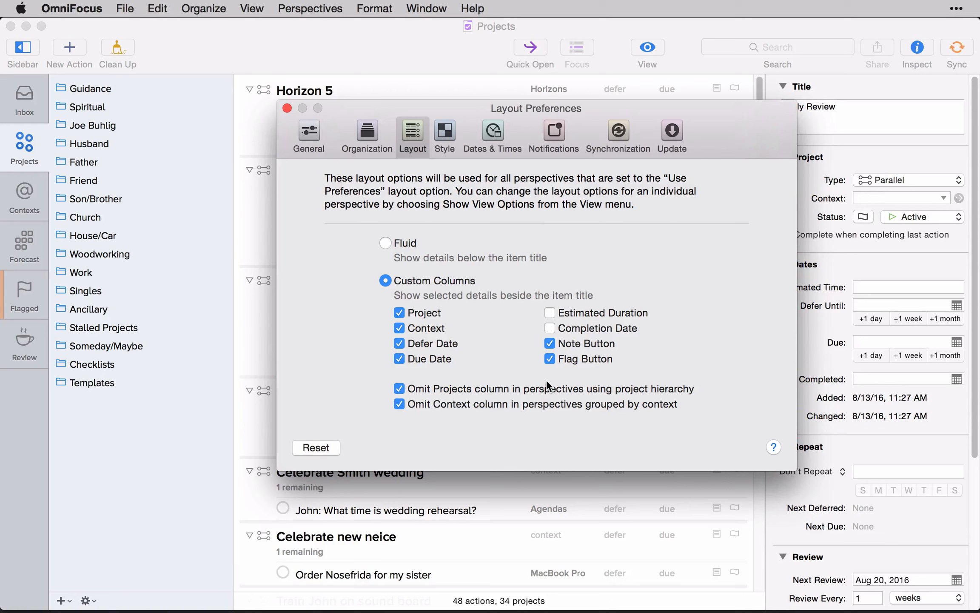
- Remove the Flag Button from the custom columns and try the Estimated Duration column, leaving it disabled
{"action": "left_click", "coordinate": [550, 359]}
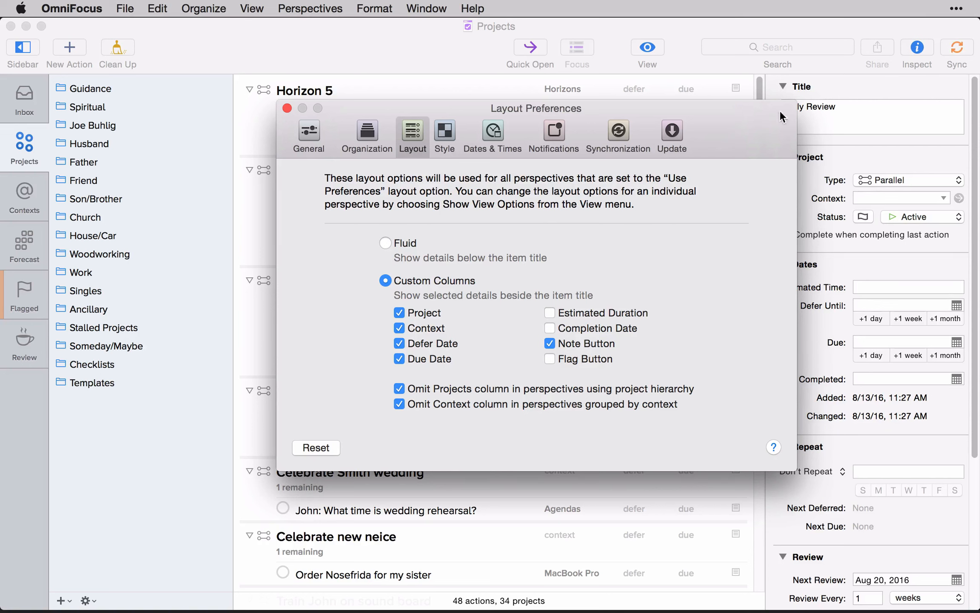
{"action": "left_click", "coordinate": [550, 313]}
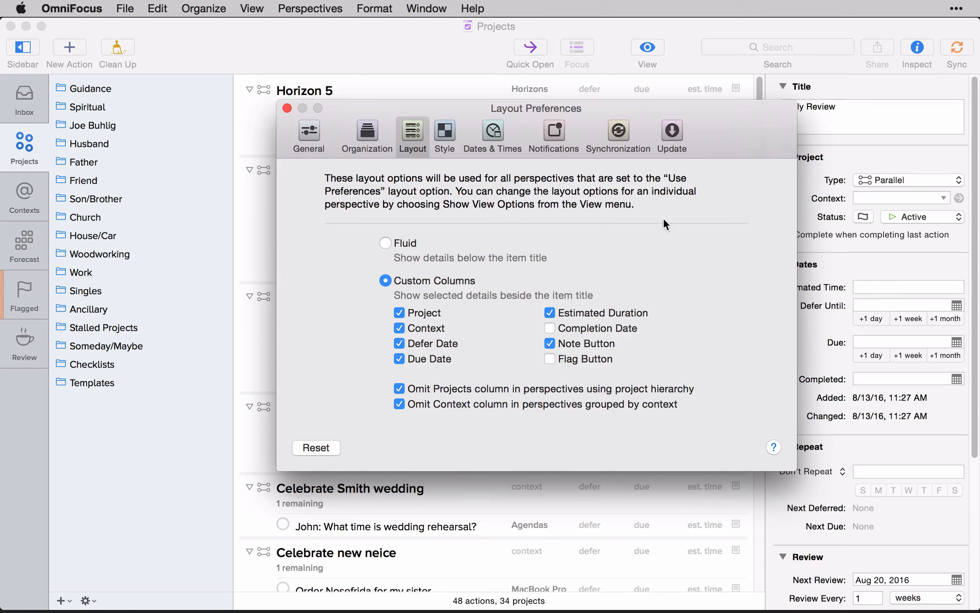
{"action": "left_click", "coordinate": [546, 313]}
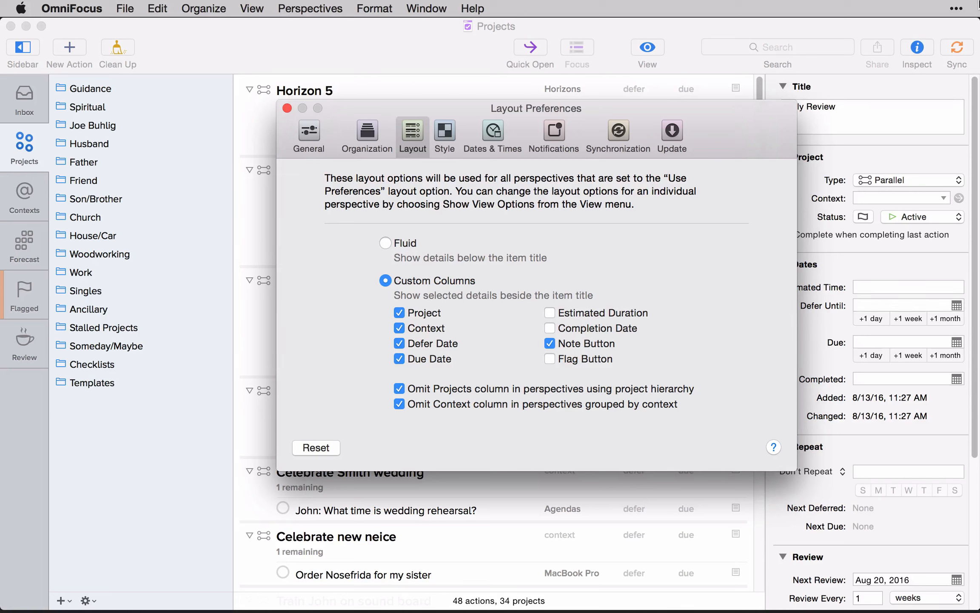
- Try a text size one notch below Medium and the OmniFocus Dark color palette in the Style preferences
{"action": "left_click", "coordinate": [443, 134]}
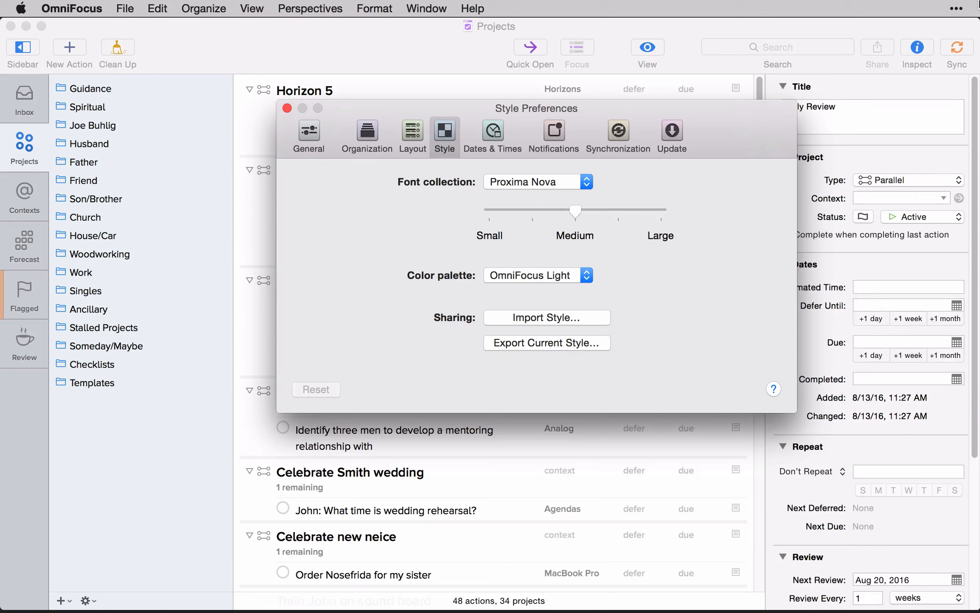
{"action": "left_click", "coordinate": [533, 209]}
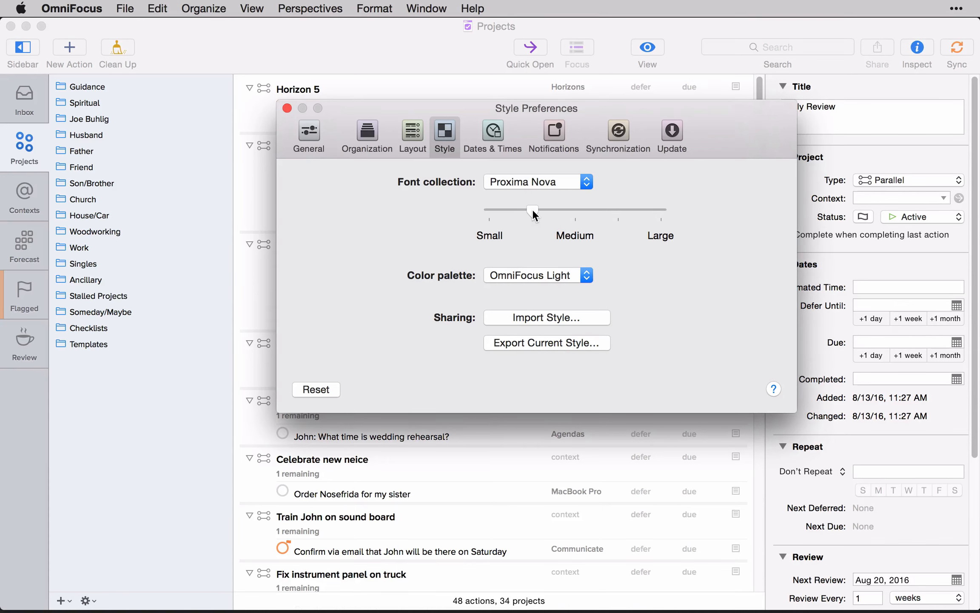
{"action": "left_click", "coordinate": [527, 267]}
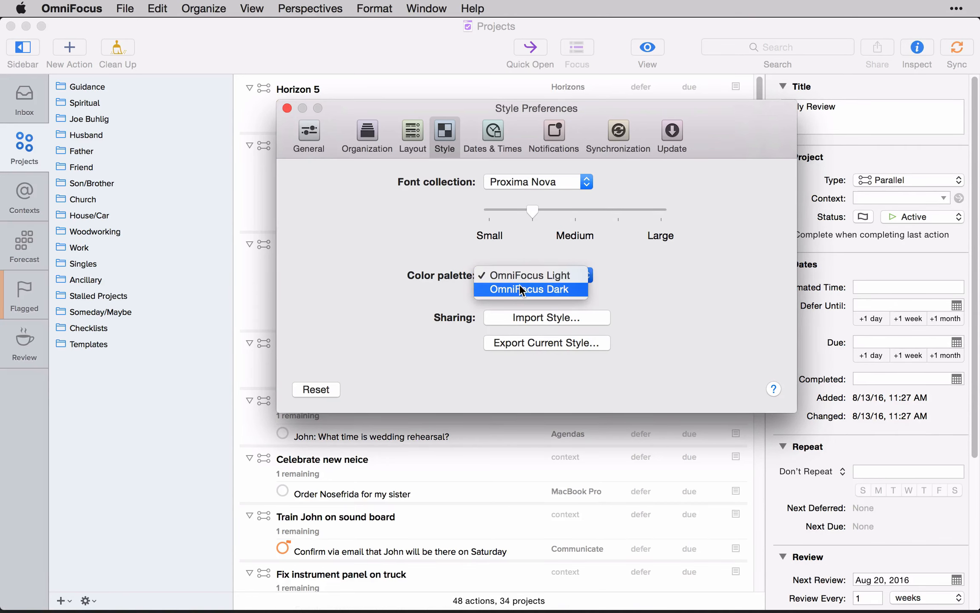
{"action": "left_click", "coordinate": [519, 284]}
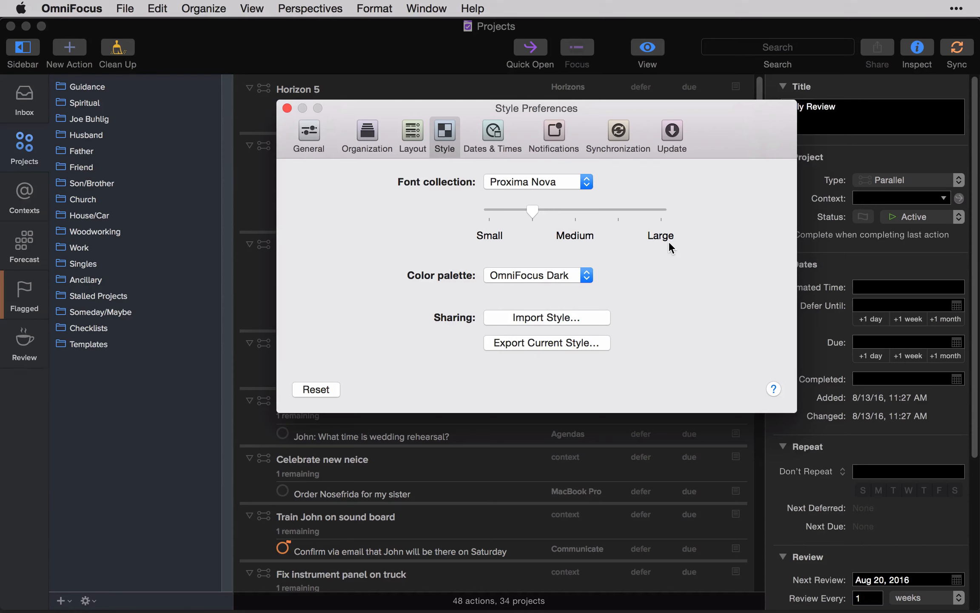
- Restore the text size to Medium and the color palette to OmniFocus Light
{"action": "left_click", "coordinate": [573, 209]}
{"action": "left_click", "coordinate": [581, 277]}
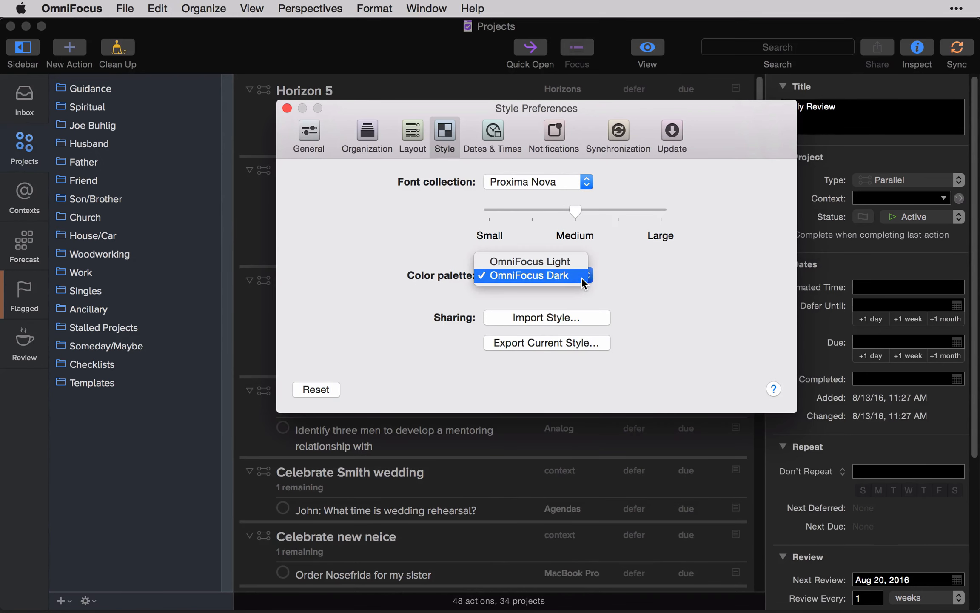
{"action": "left_click", "coordinate": [577, 262]}
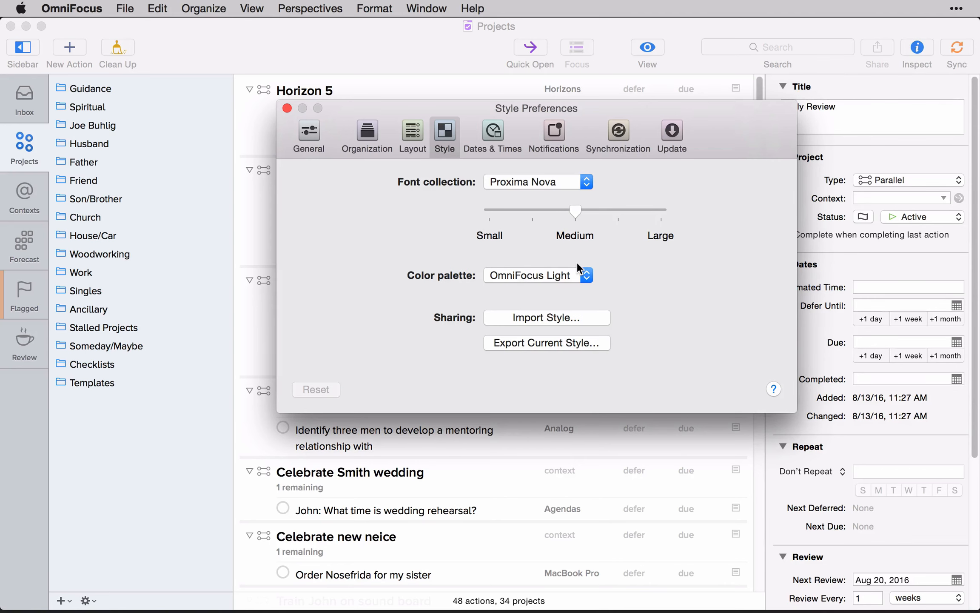
- Set the Layout preference back to Fluid so details show below the item title
{"action": "left_click", "coordinate": [413, 134]}
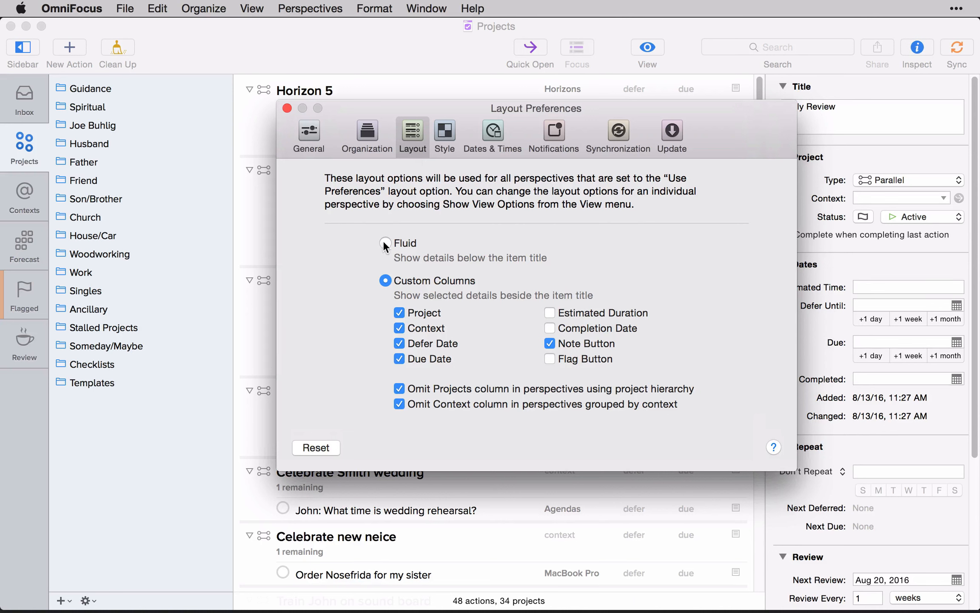
{"action": "left_click", "coordinate": [385, 243]}
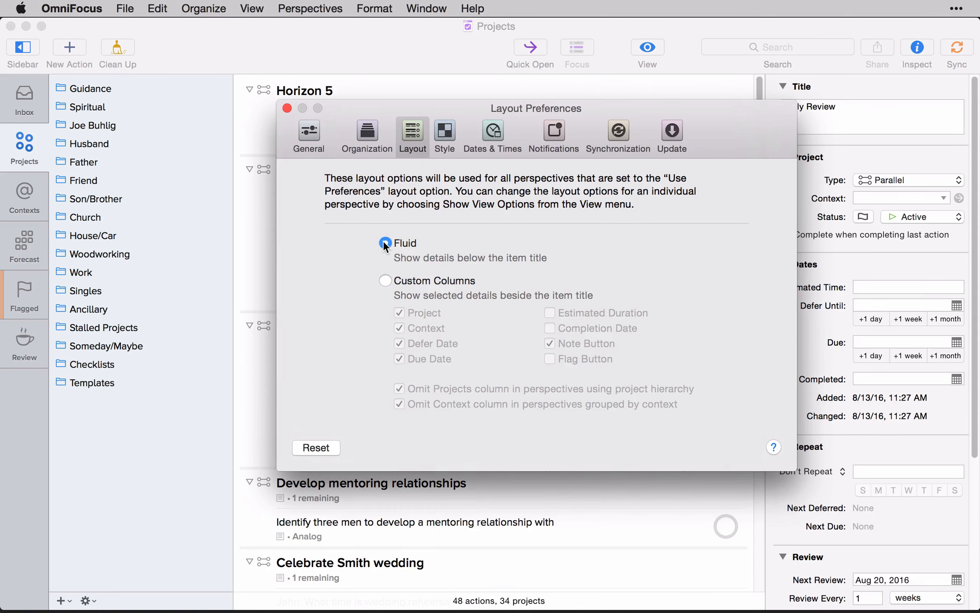
- Set the "Due Soon" meaning to 5 days in the Dates & Times preferences
{"action": "left_click", "coordinate": [438, 132]}
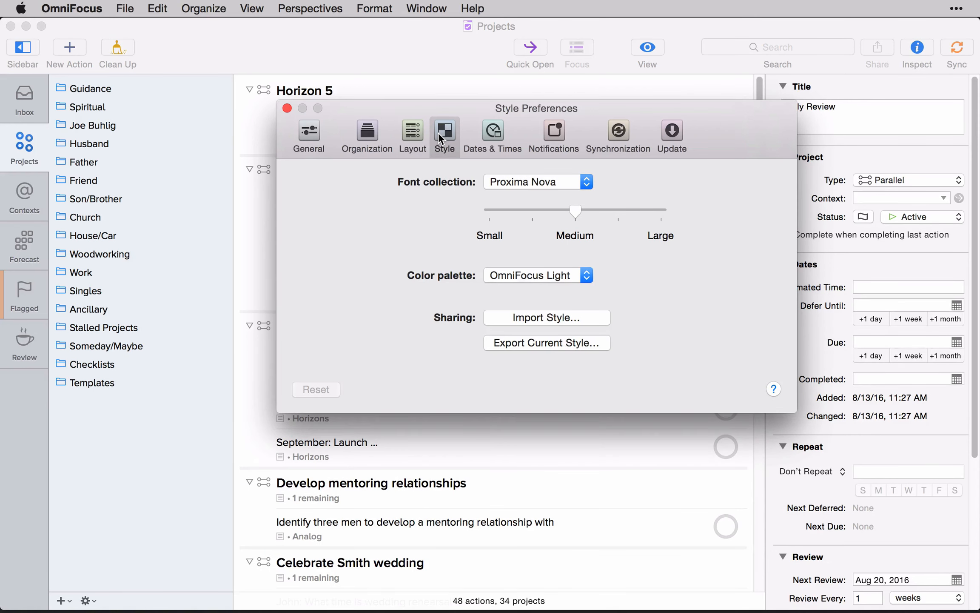
{"action": "left_click", "coordinate": [501, 136]}
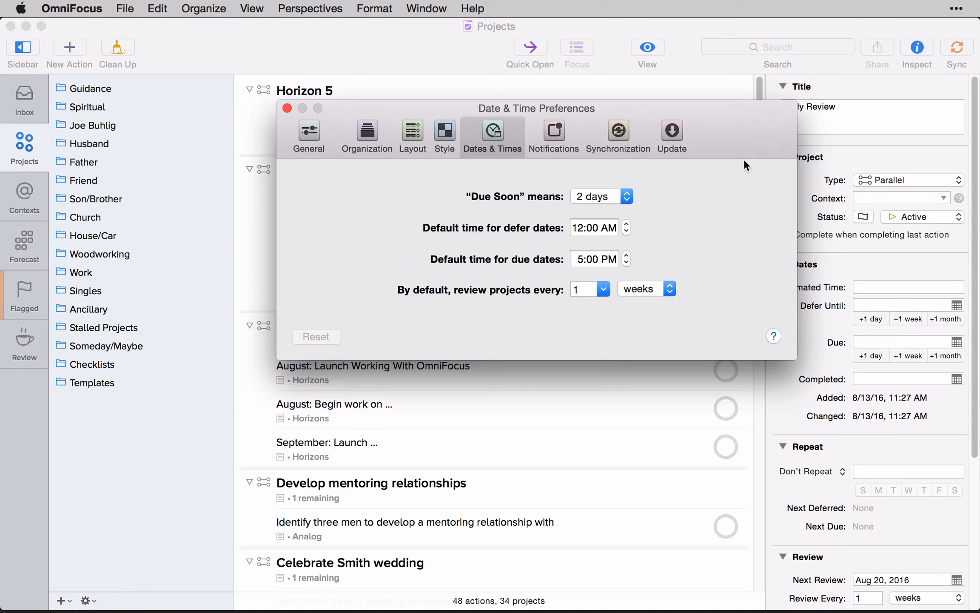
{"action": "left_click", "coordinate": [627, 196]}
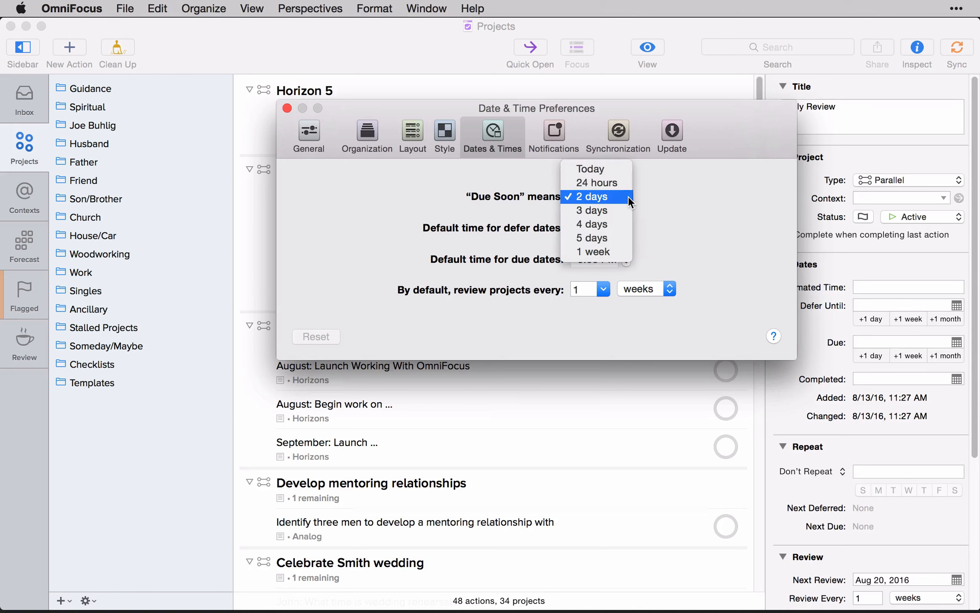
{"action": "left_click", "coordinate": [619, 237]}
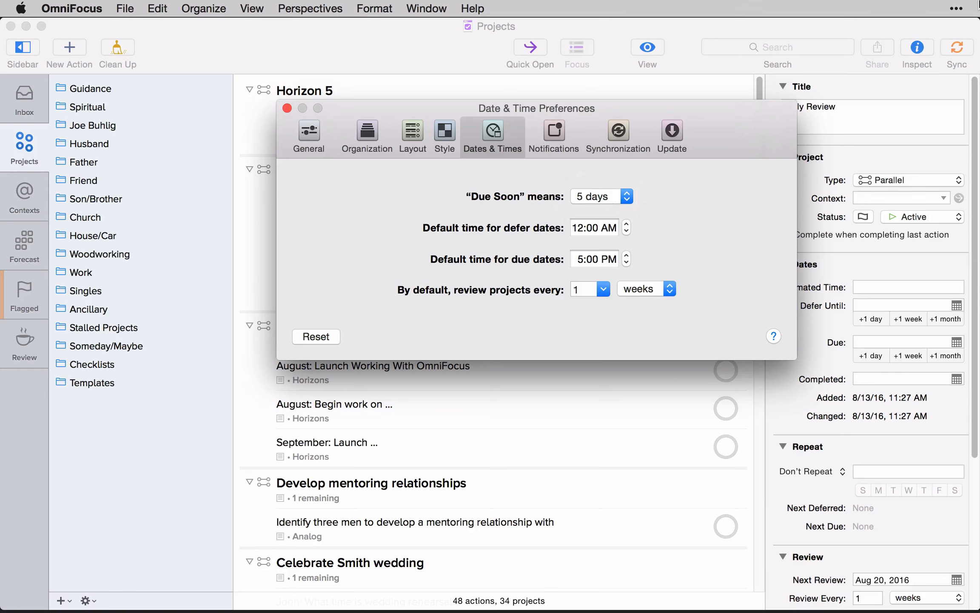
- Set the default time for due dates to 9:00 PM and open the Notification preferences
{"action": "left_click", "coordinate": [627, 255]}
{"action": "left_click", "coordinate": [627, 255]}
{"action": "left_click", "coordinate": [627, 256]}
{"action": "left_click", "coordinate": [628, 255]}
{"action": "left_click", "coordinate": [553, 134]}
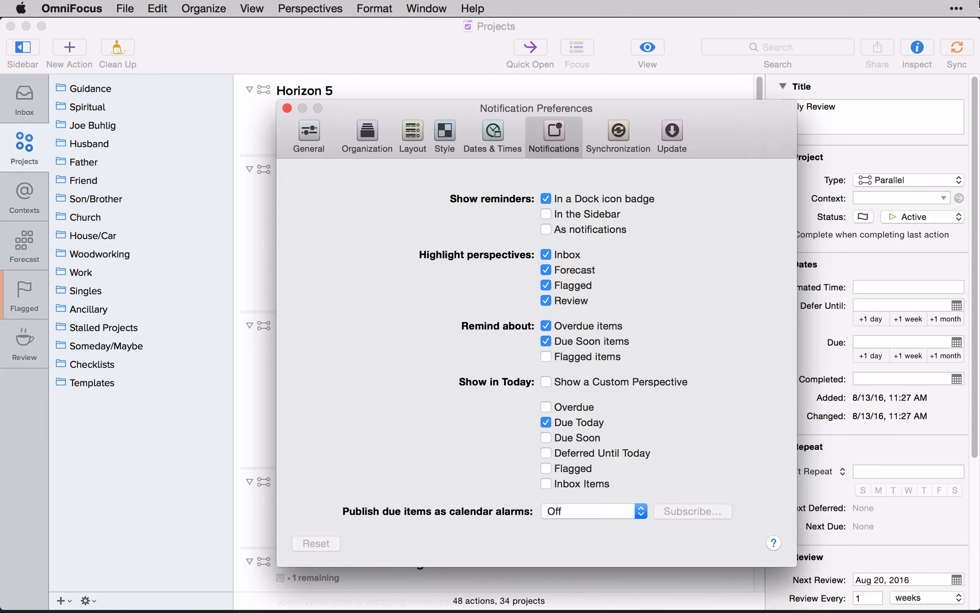
{"action": "mouse_move", "coordinate": [538, 611]}
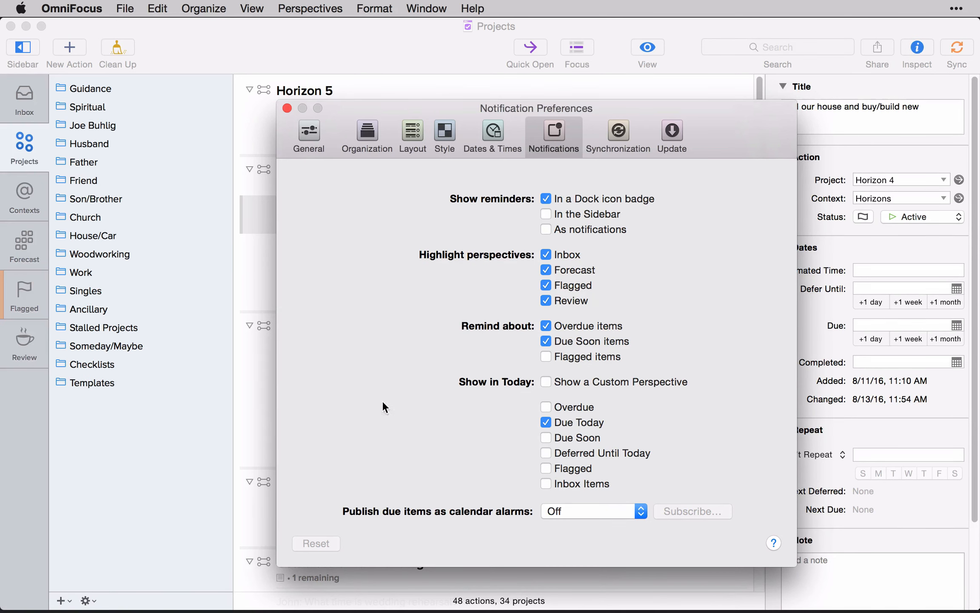
- Close the preferences and set the due date of "Sell our house and buy/build new" one day ahead
{"action": "key", "text": "super+w"}
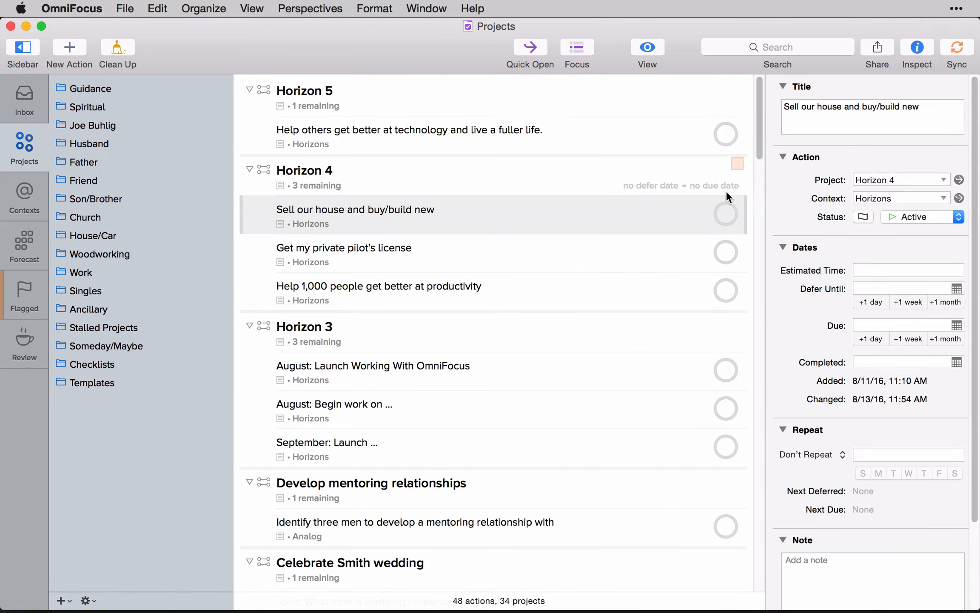
{"action": "left_click", "coordinate": [646, 209]}
{"action": "left_click", "coordinate": [646, 208]}
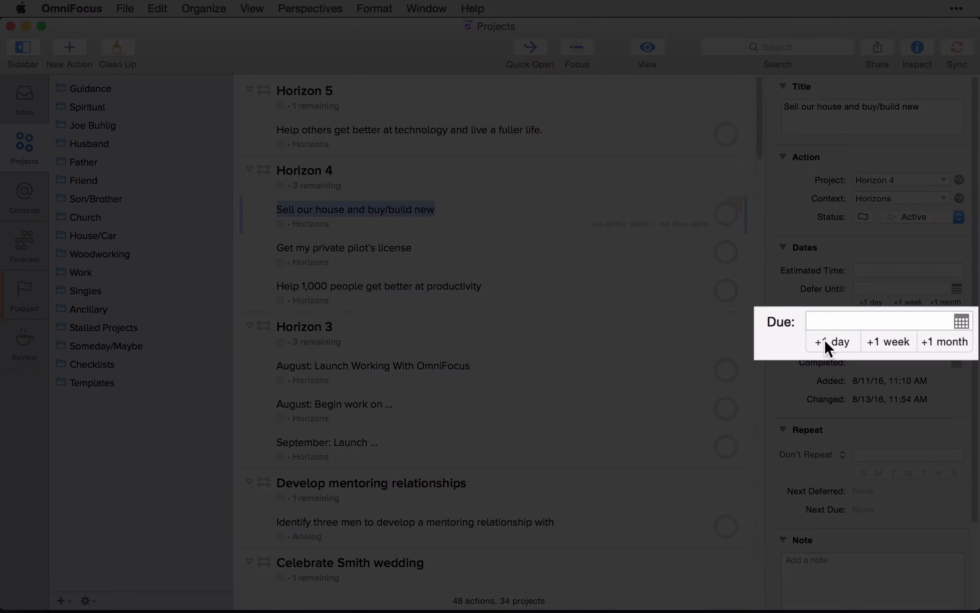
{"action": "left_click", "coordinate": [868, 337]}
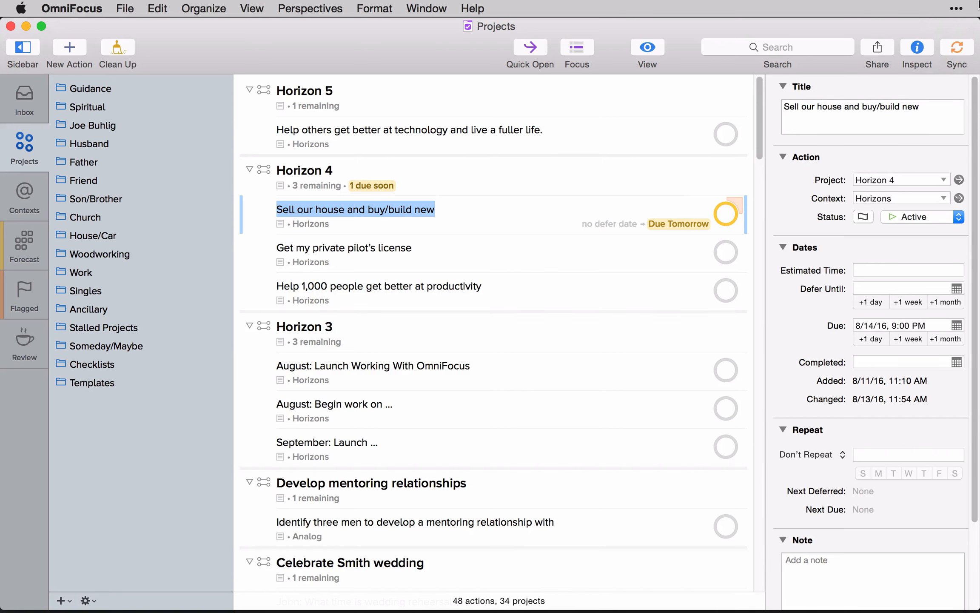
- Reopen the Notification preferences and try showing reminders in the Sidebar and as notifications, leaving both disabled
{"action": "key", "text": "super+comma"}
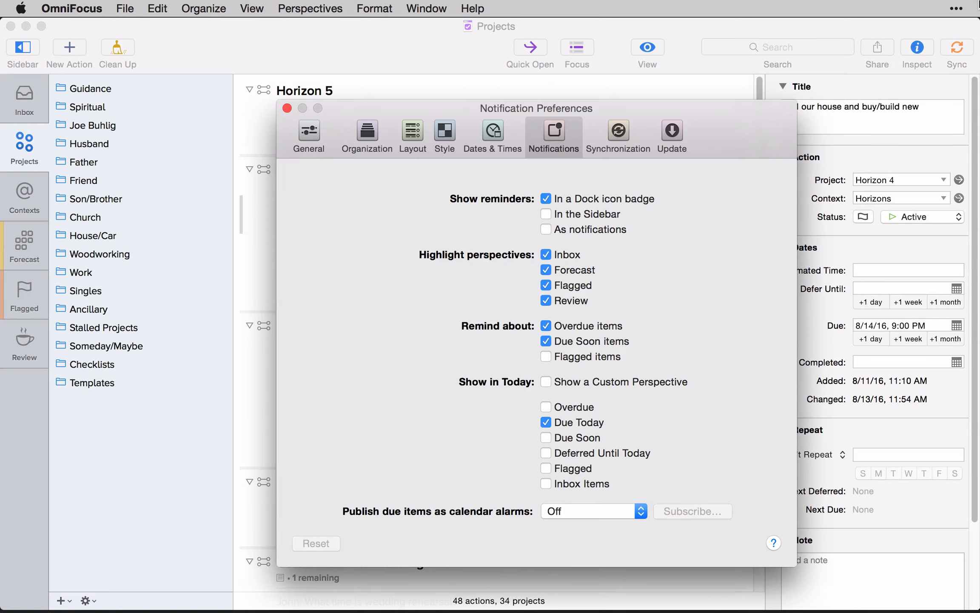
{"action": "mouse_move", "coordinate": [627, 611]}
{"action": "left_click", "coordinate": [546, 213]}
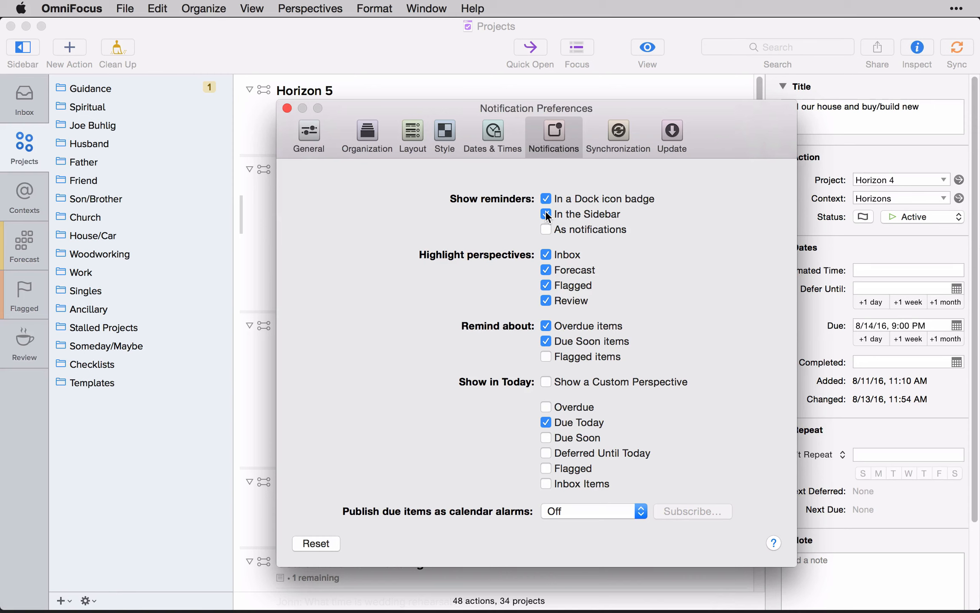
{"action": "left_click", "coordinate": [546, 214]}
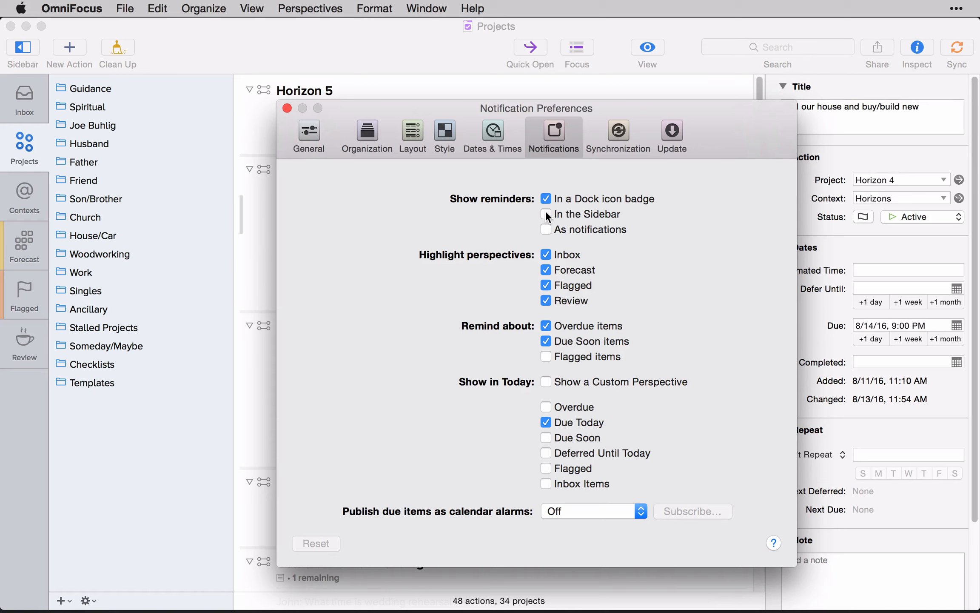
{"action": "left_click", "coordinate": [546, 231]}
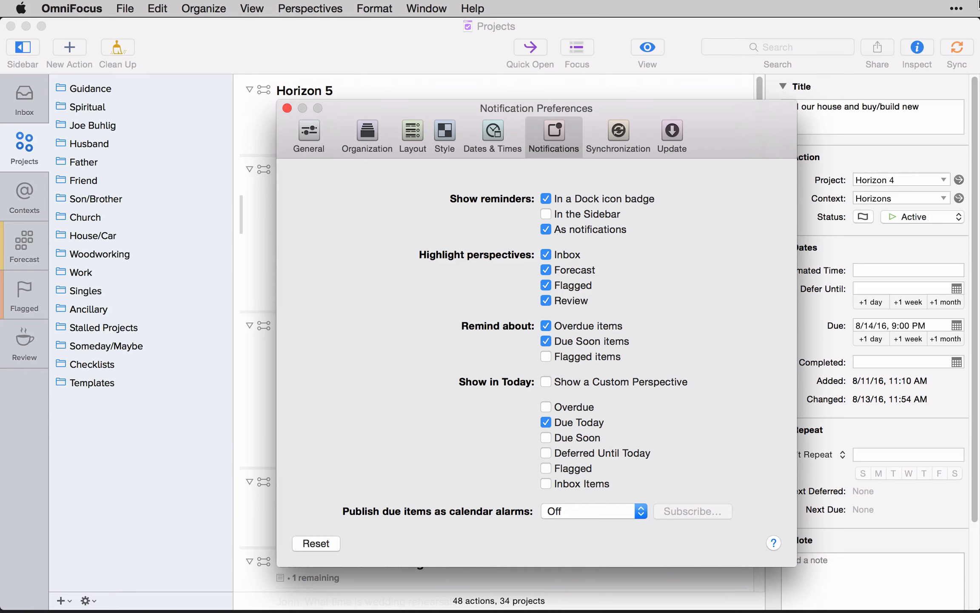
{"action": "left_click", "coordinate": [546, 229]}
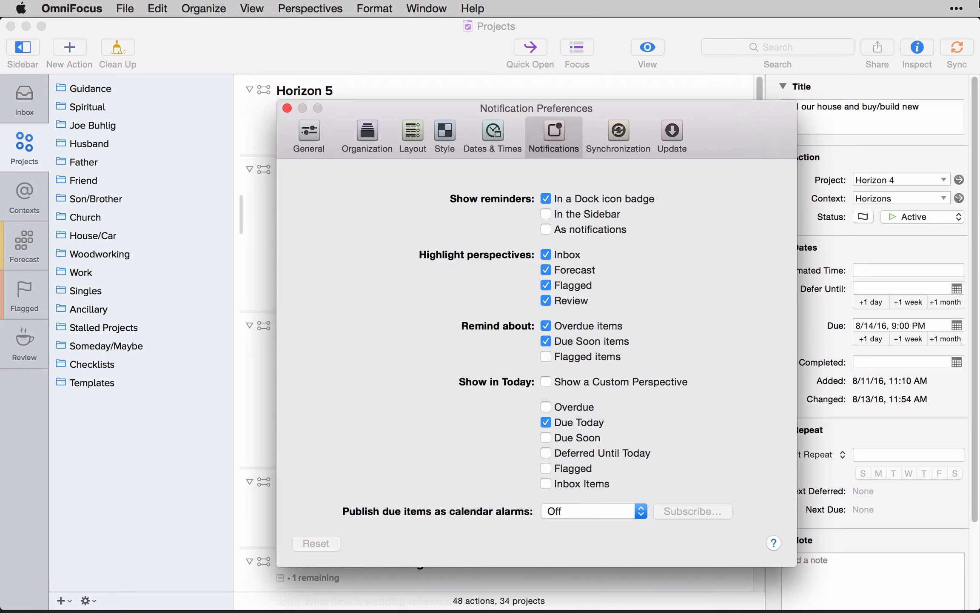
- Toggle the Flagged perspective highlight off and on, and try showing the Completed custom perspective in Today, leaving it disabled
{"action": "left_click", "coordinate": [547, 286]}
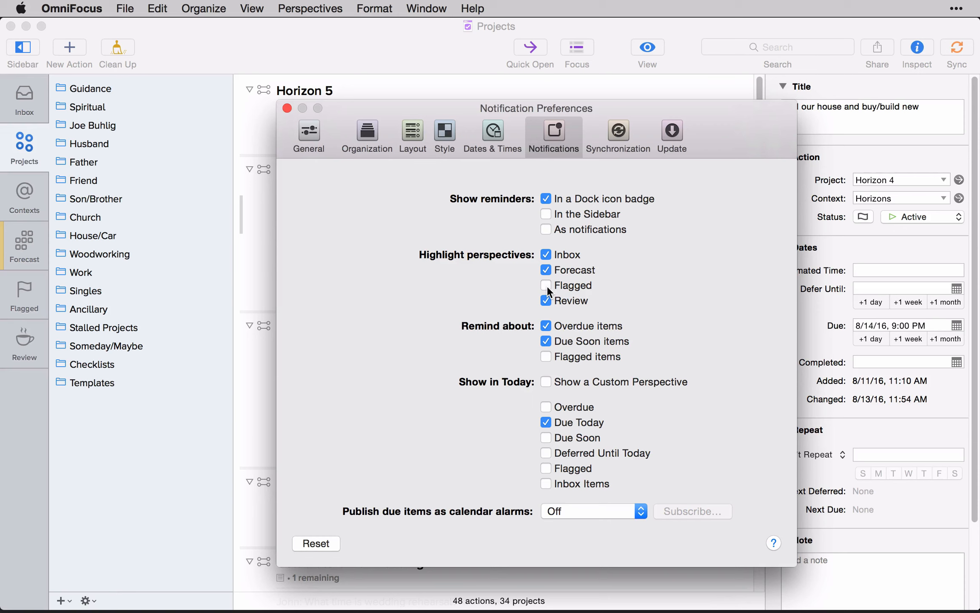
{"action": "left_click", "coordinate": [546, 286]}
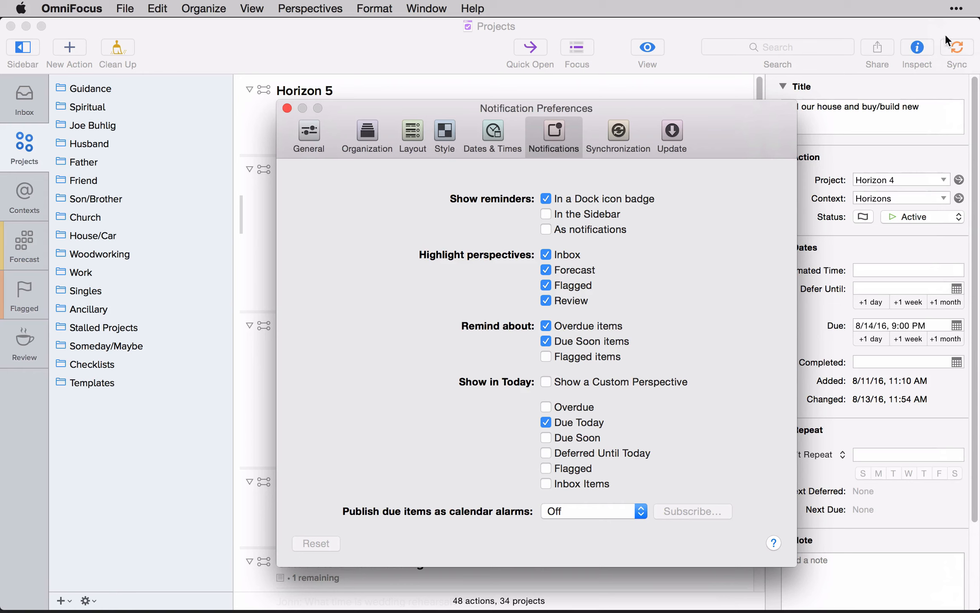
{"action": "left_click", "coordinate": [545, 380]}
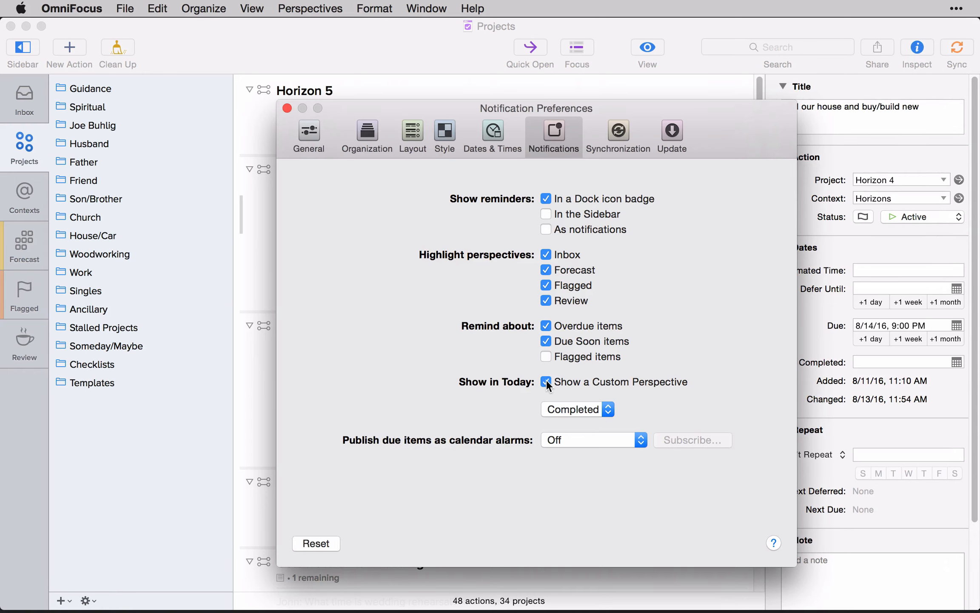
{"action": "left_click", "coordinate": [552, 409]}
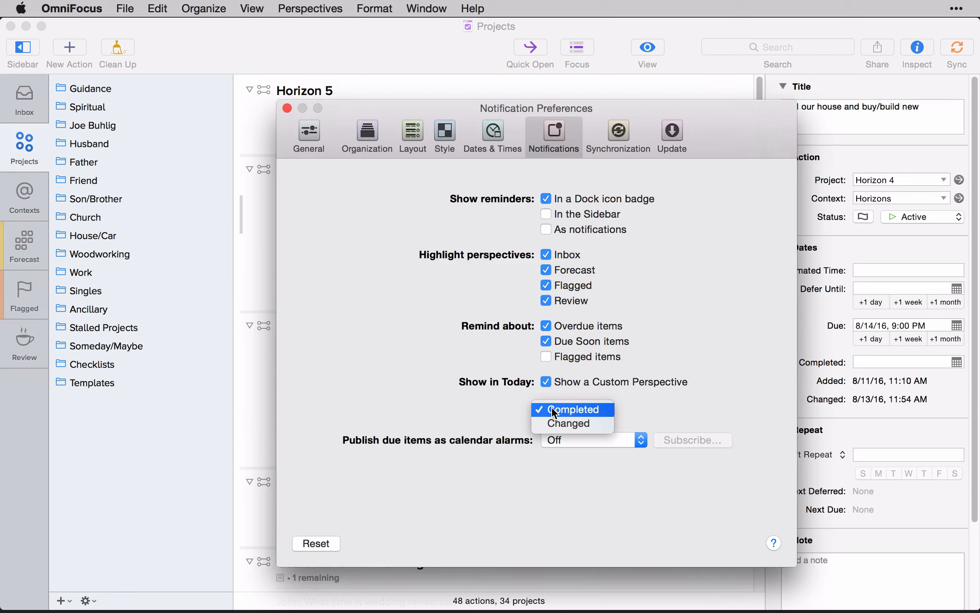
{"action": "left_click", "coordinate": [604, 405]}
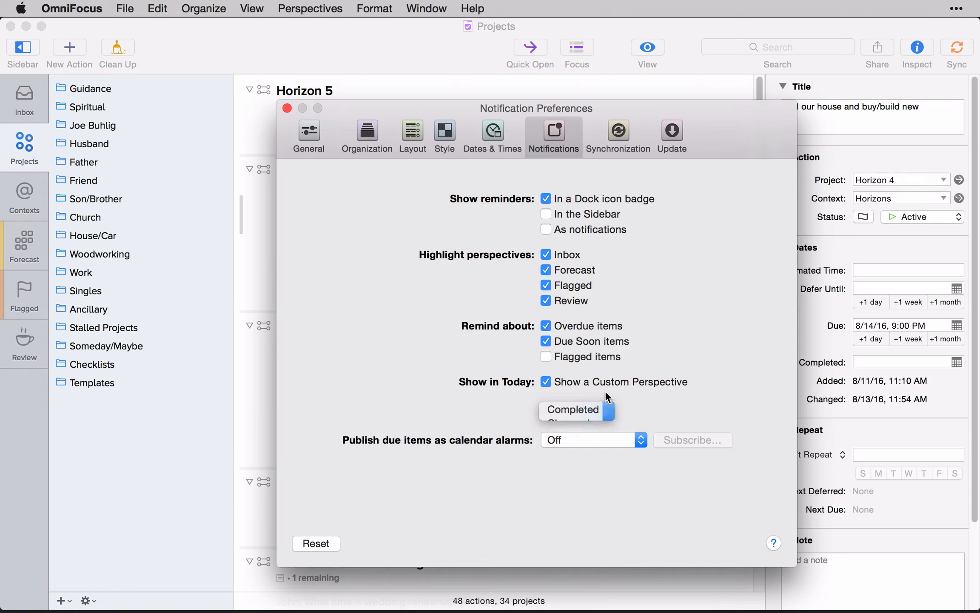
{"action": "left_click", "coordinate": [547, 381]}
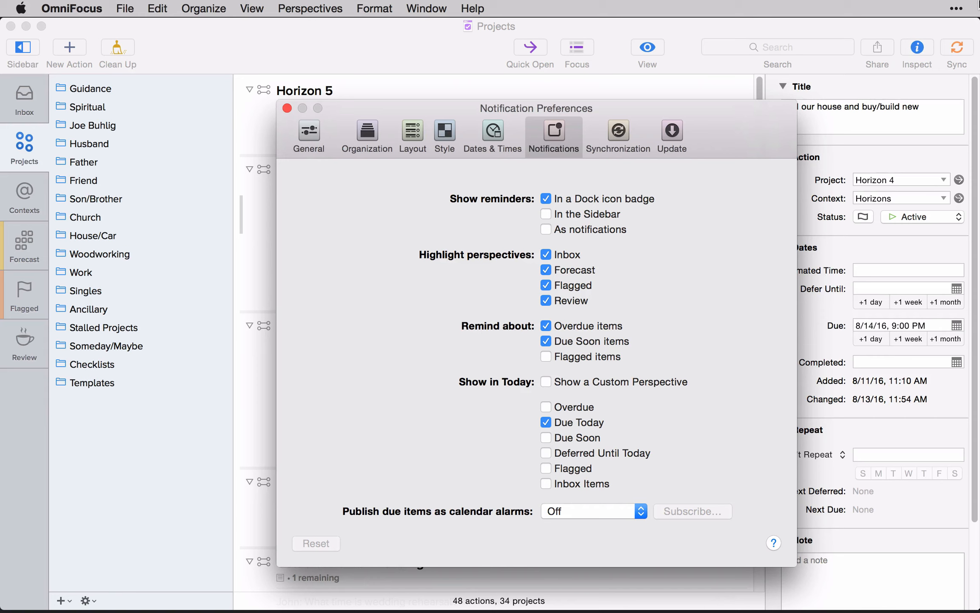
- Look over the Synchronization preferences and enable sending anonymous system information to the Omni Group in the Update preferences
{"action": "left_click", "coordinate": [626, 137]}
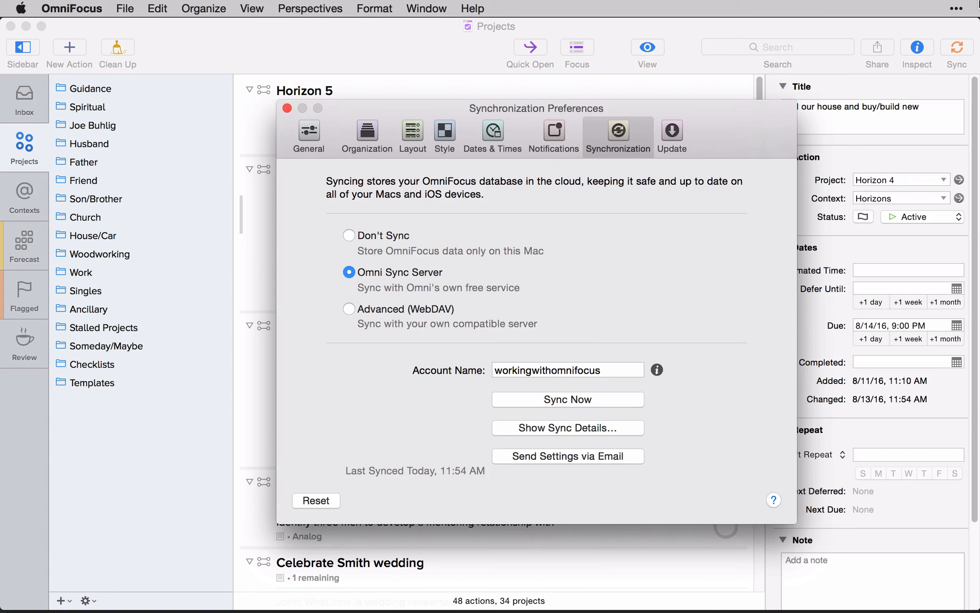
{"action": "left_click", "coordinate": [673, 140]}
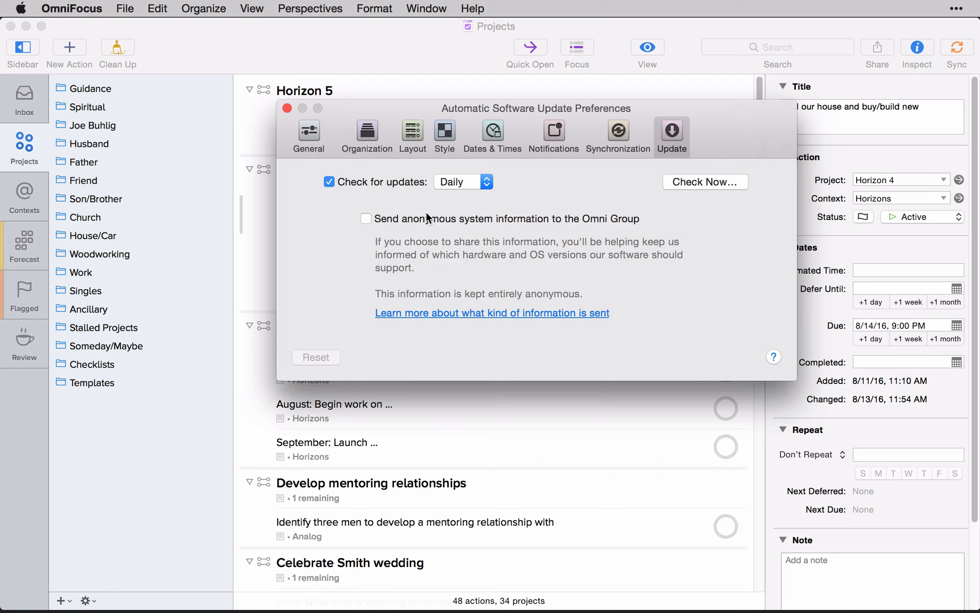
{"action": "left_click", "coordinate": [365, 219]}
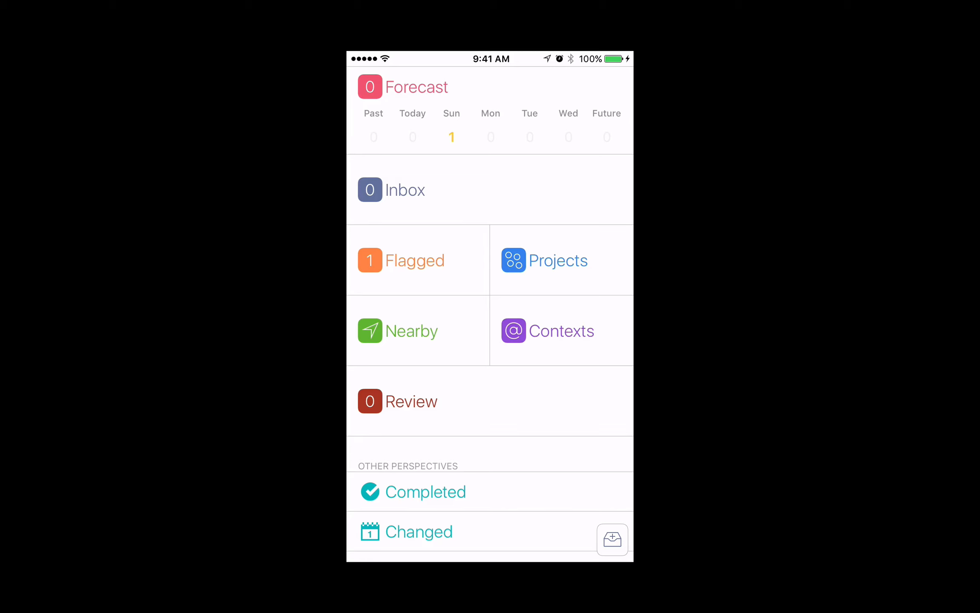
- Switch to OmniFocus on the iPhone and examine the Push settings and Push Details in its Settings
{"action": "scroll", "coordinate": [490, 306], "scroll_direction": "up", "scroll_amount": 2}
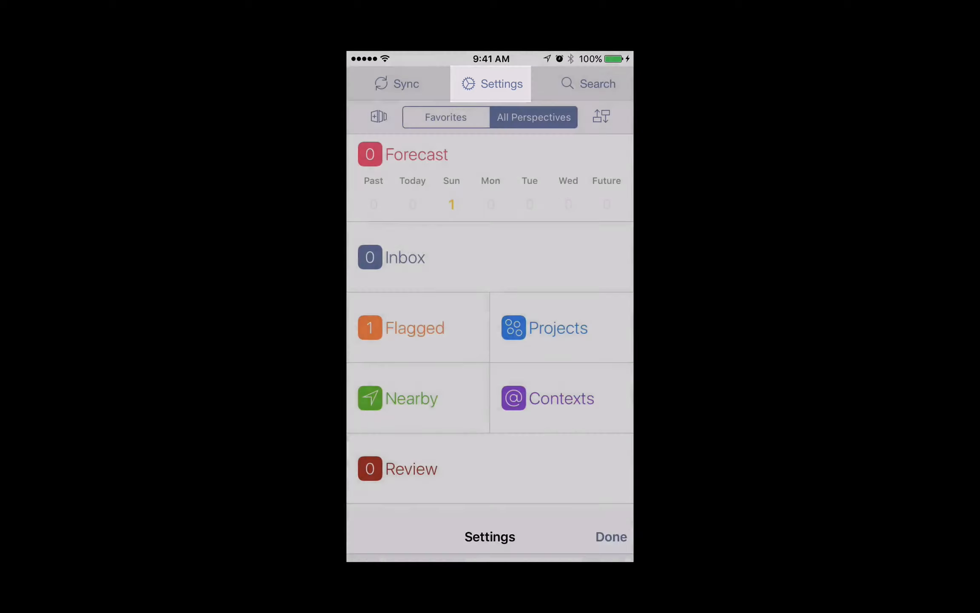
{"action": "left_click", "coordinate": [492, 84]}
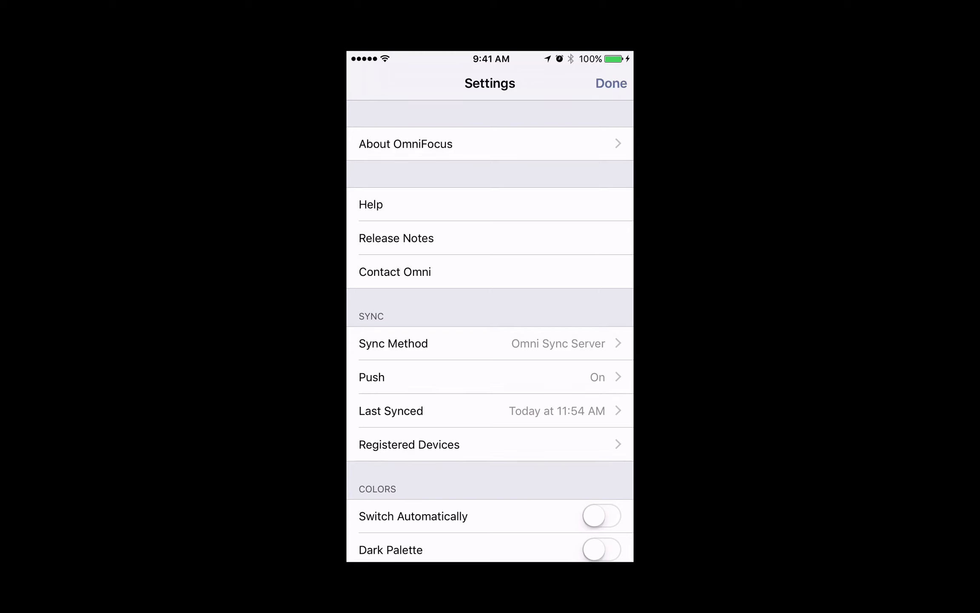
{"action": "scroll", "coordinate": [490, 331], "scroll_direction": "down", "scroll_amount": 2}
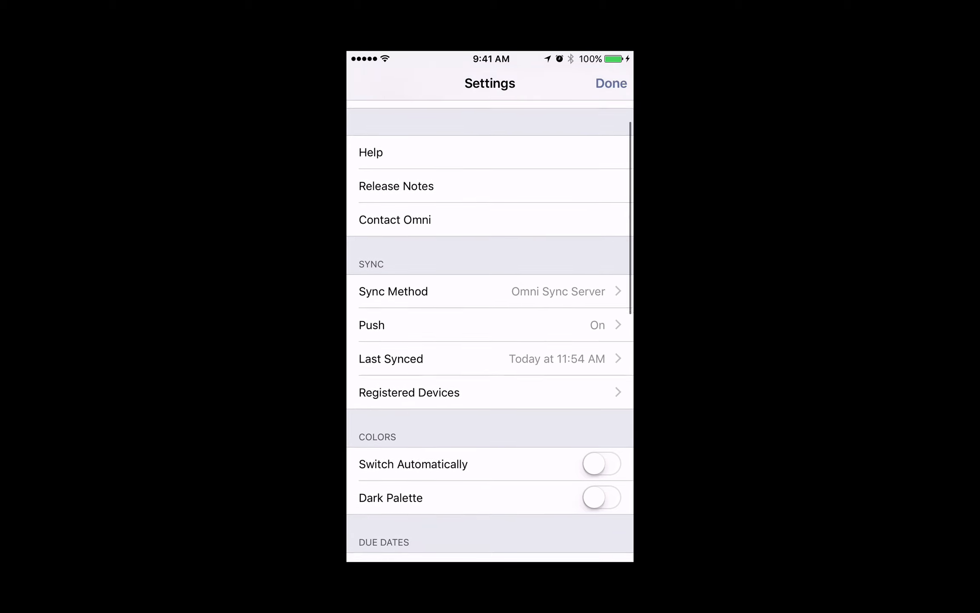
{"action": "left_click", "coordinate": [489, 321]}
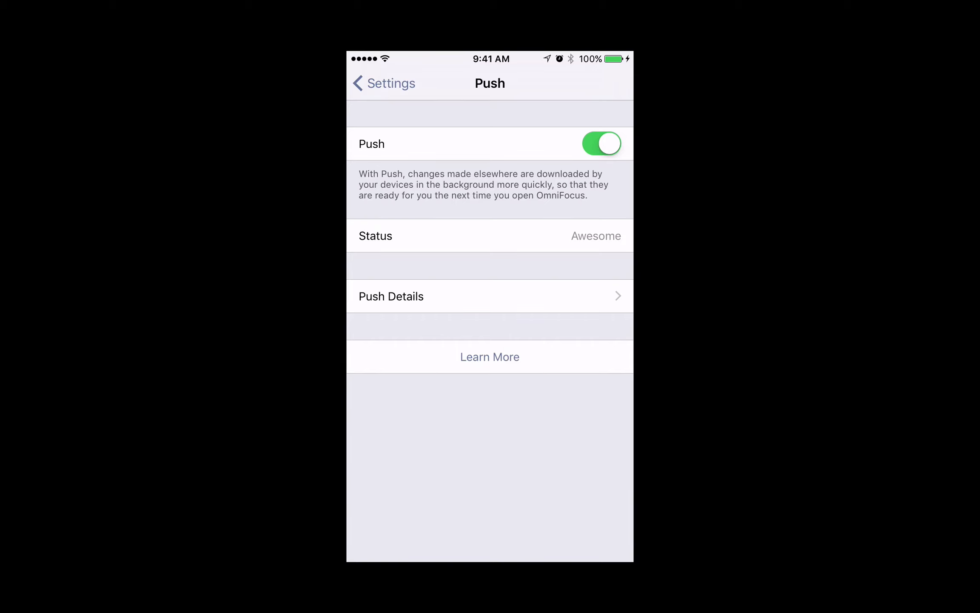
{"action": "left_click", "coordinate": [489, 296]}
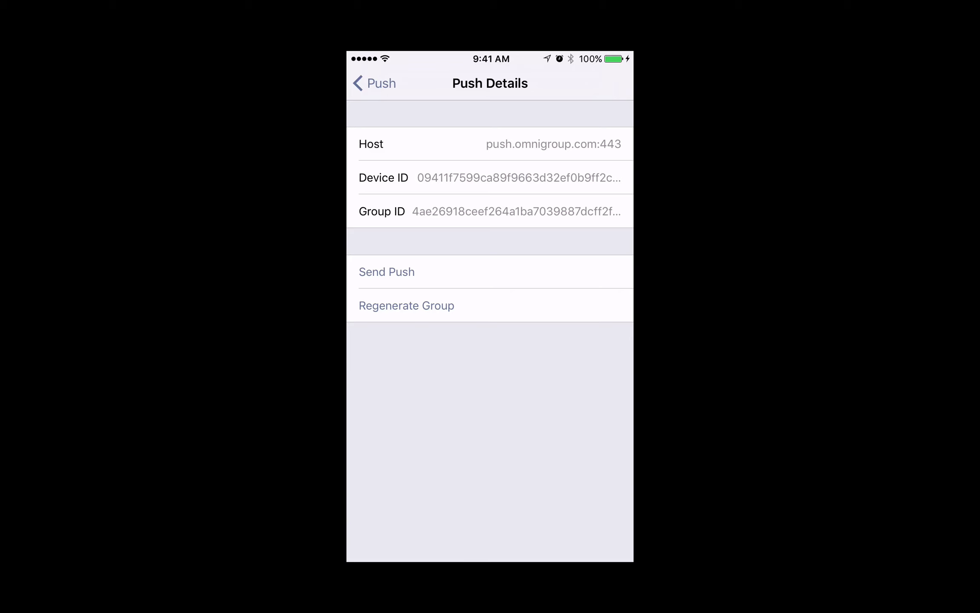
{"action": "left_click", "coordinate": [374, 83]}
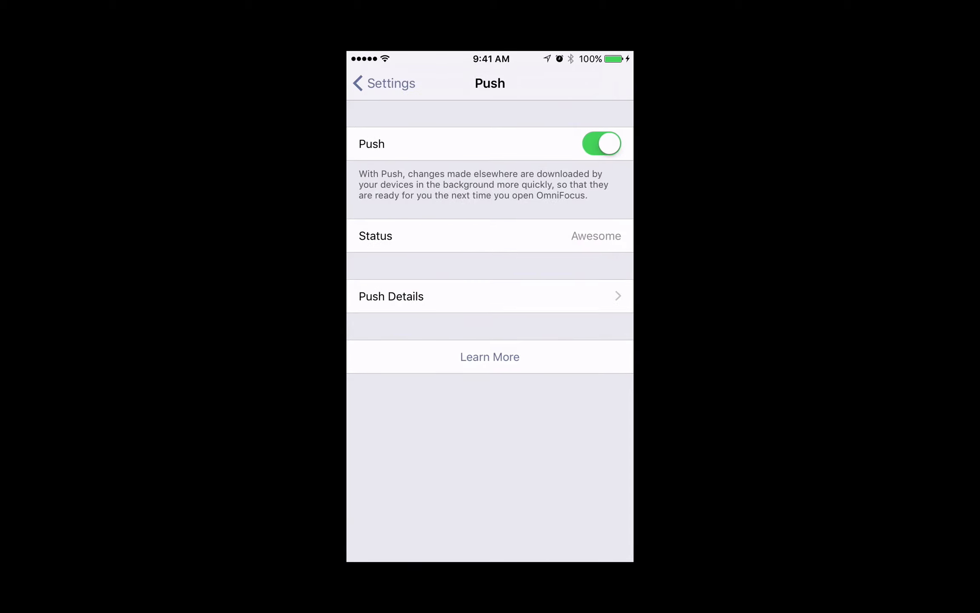
{"action": "left_click", "coordinate": [384, 83]}
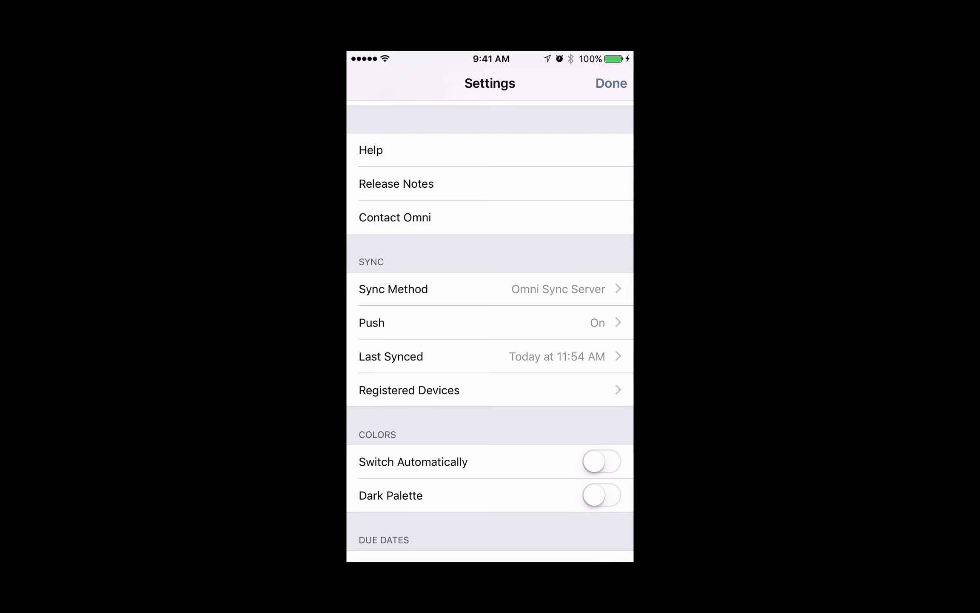
- View the sync log from the last sync entry and open the list of registered devices
{"action": "scroll", "coordinate": [490, 331], "scroll_direction": "down", "scroll_amount": 2}
{"action": "left_click", "coordinate": [490, 304]}
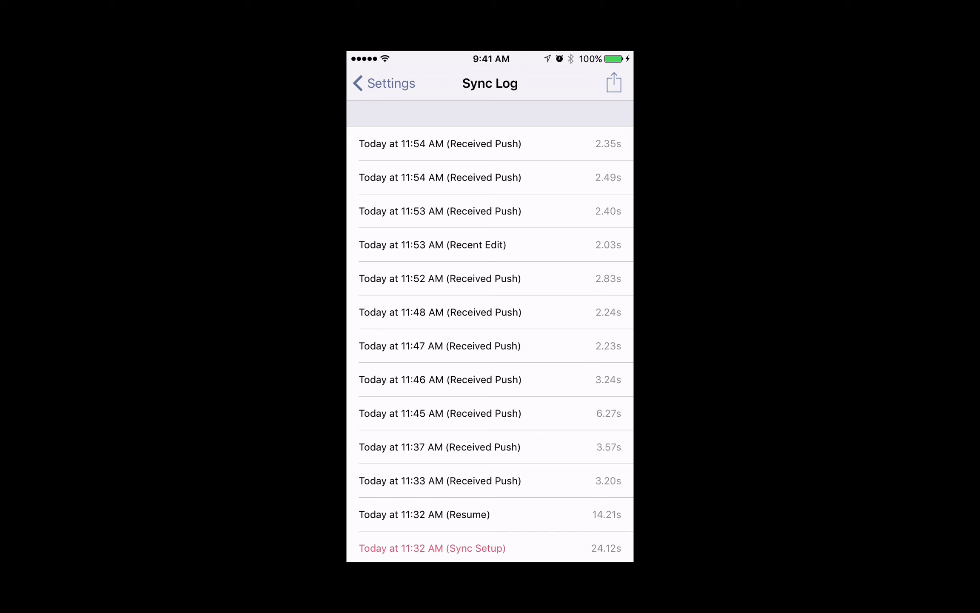
{"action": "left_click", "coordinate": [384, 83]}
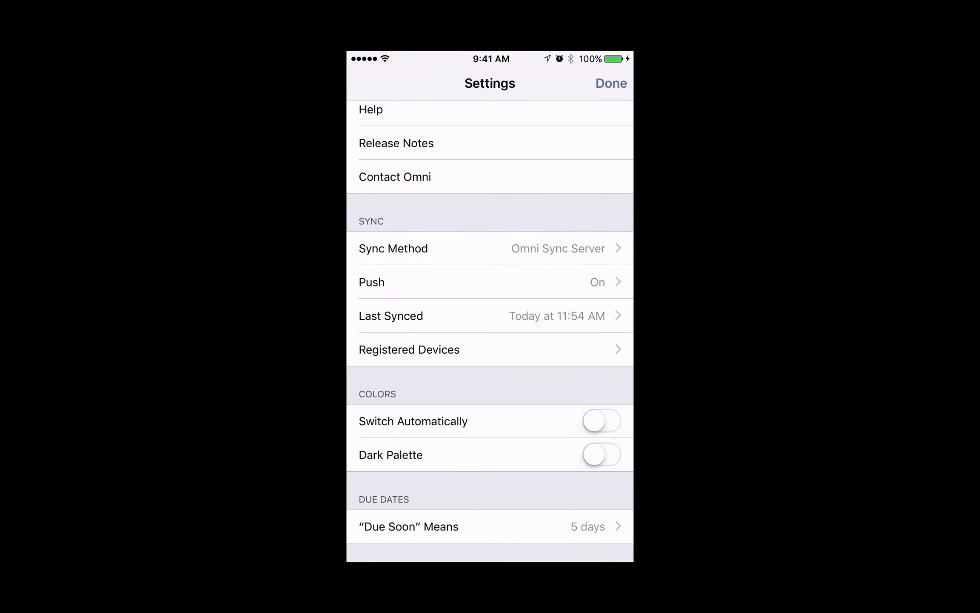
{"action": "left_click", "coordinate": [410, 350]}
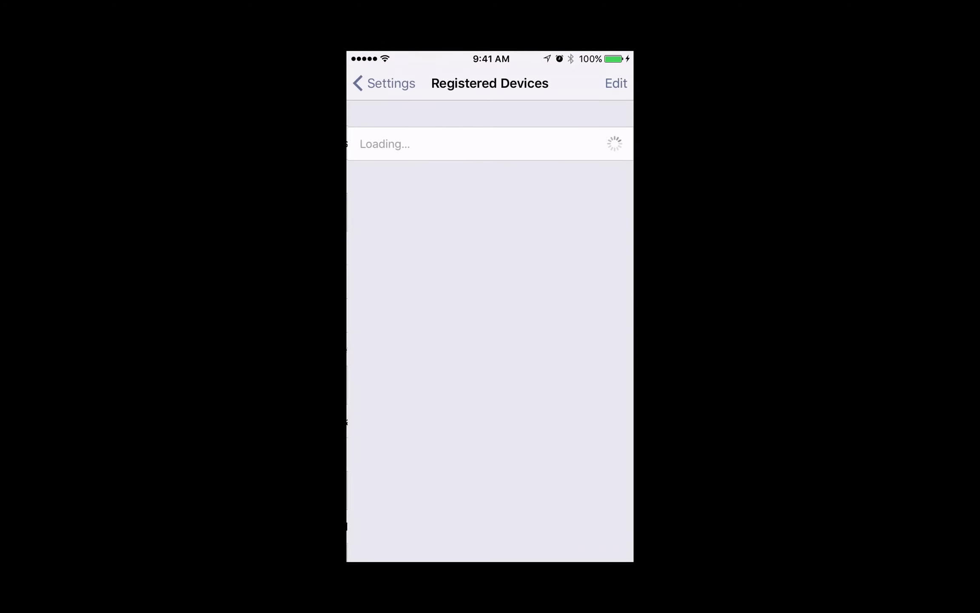